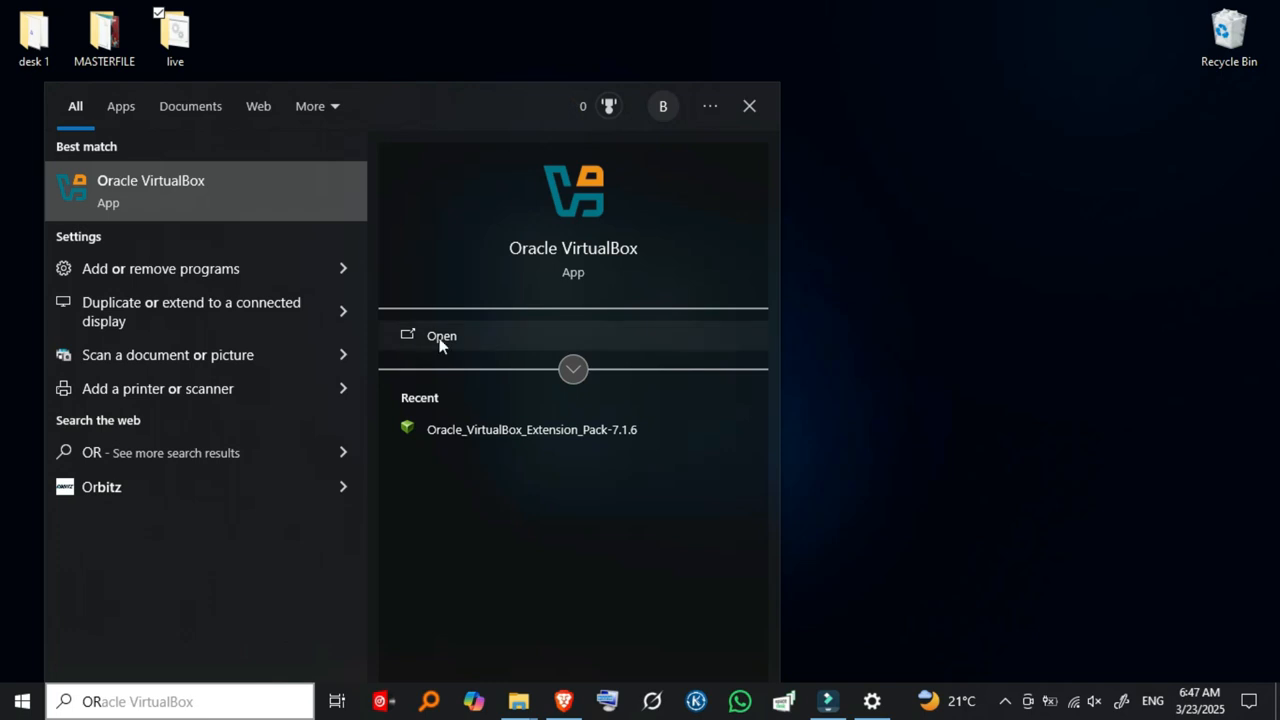
Launch Oracle VirtualBox as administrator from the Start menu search result.
left_click(562, 376)
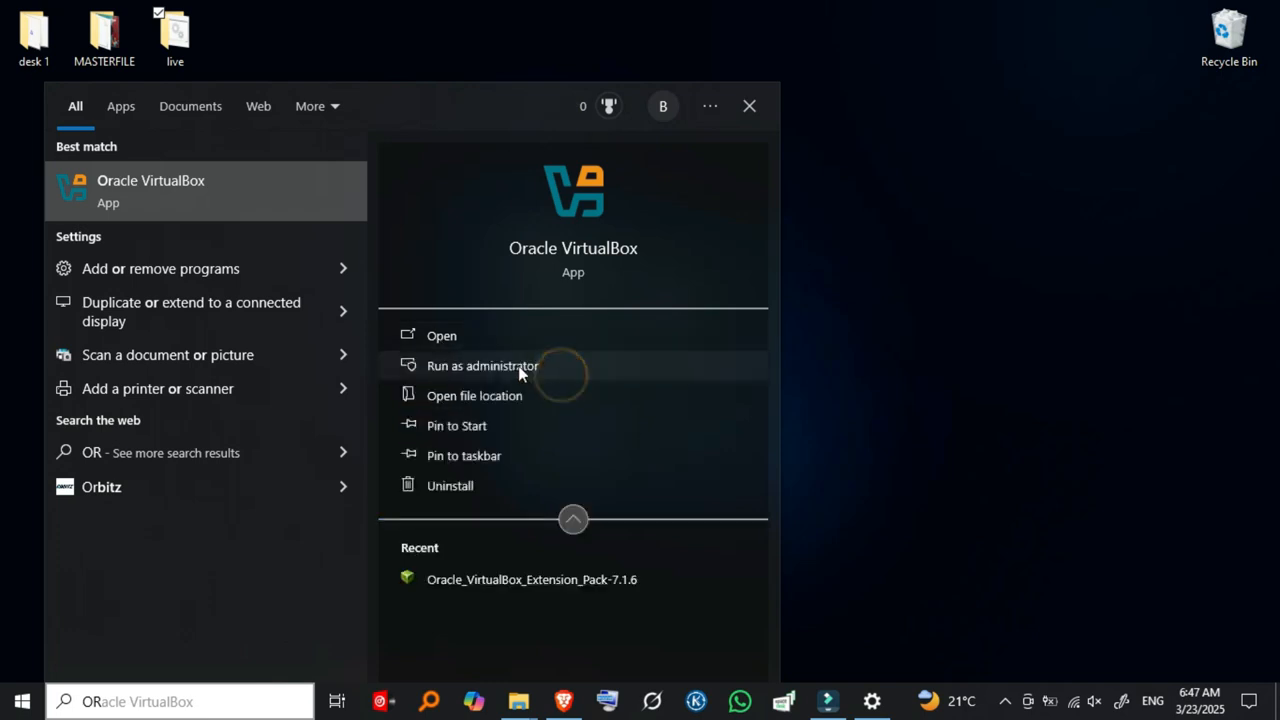
left_click(469, 362)
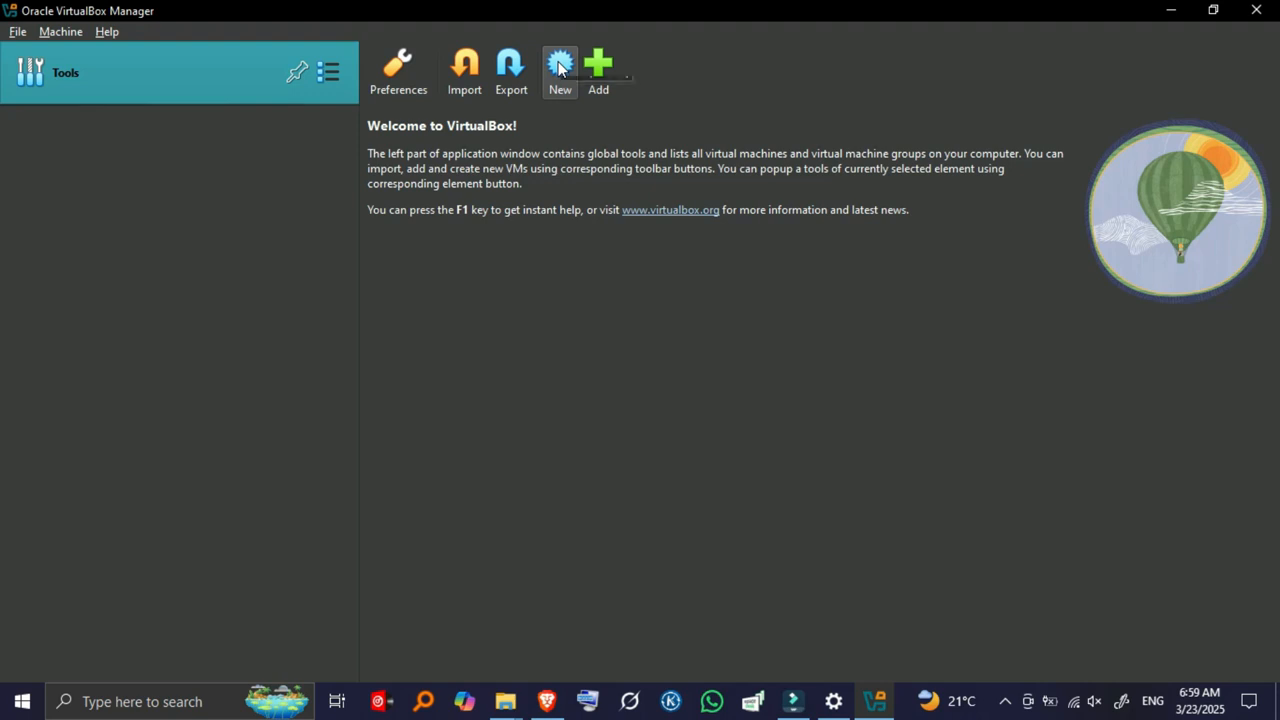
Create a new VM named 'WINDOWS 10', type Microsoft Windows, version Windows 10 (64-bit).
left_click(559, 64)
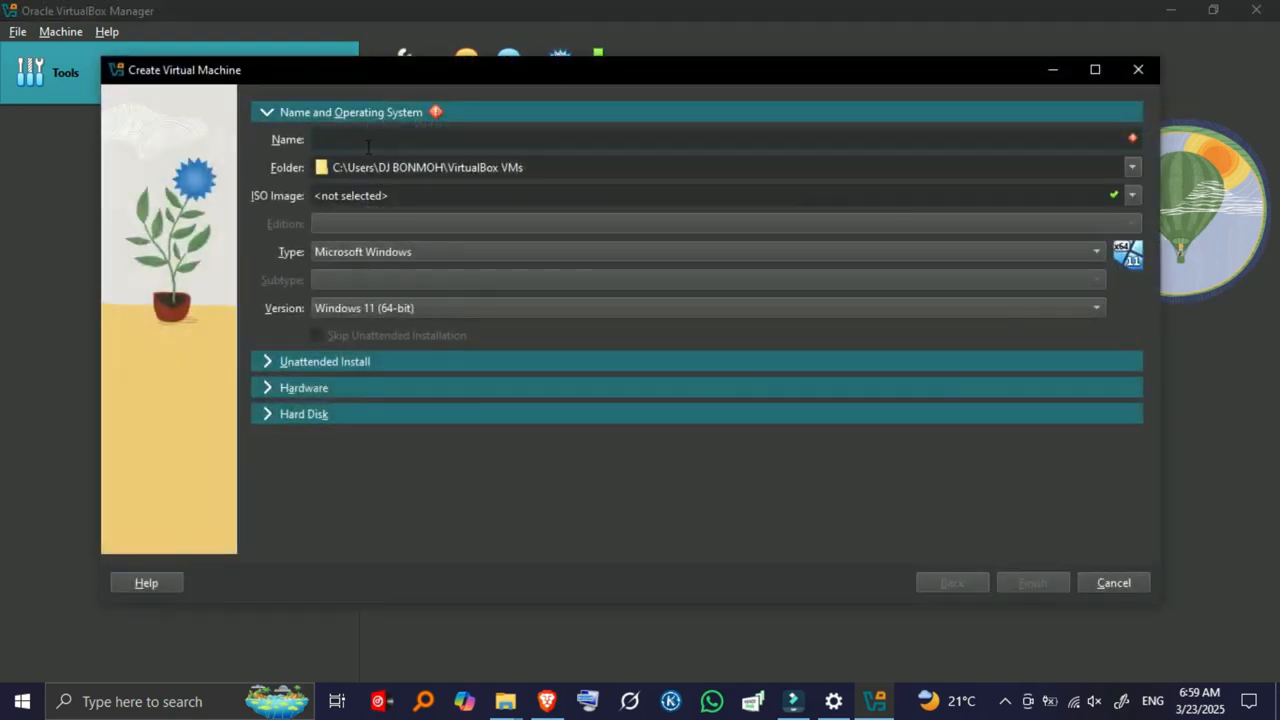
type("WINDO")
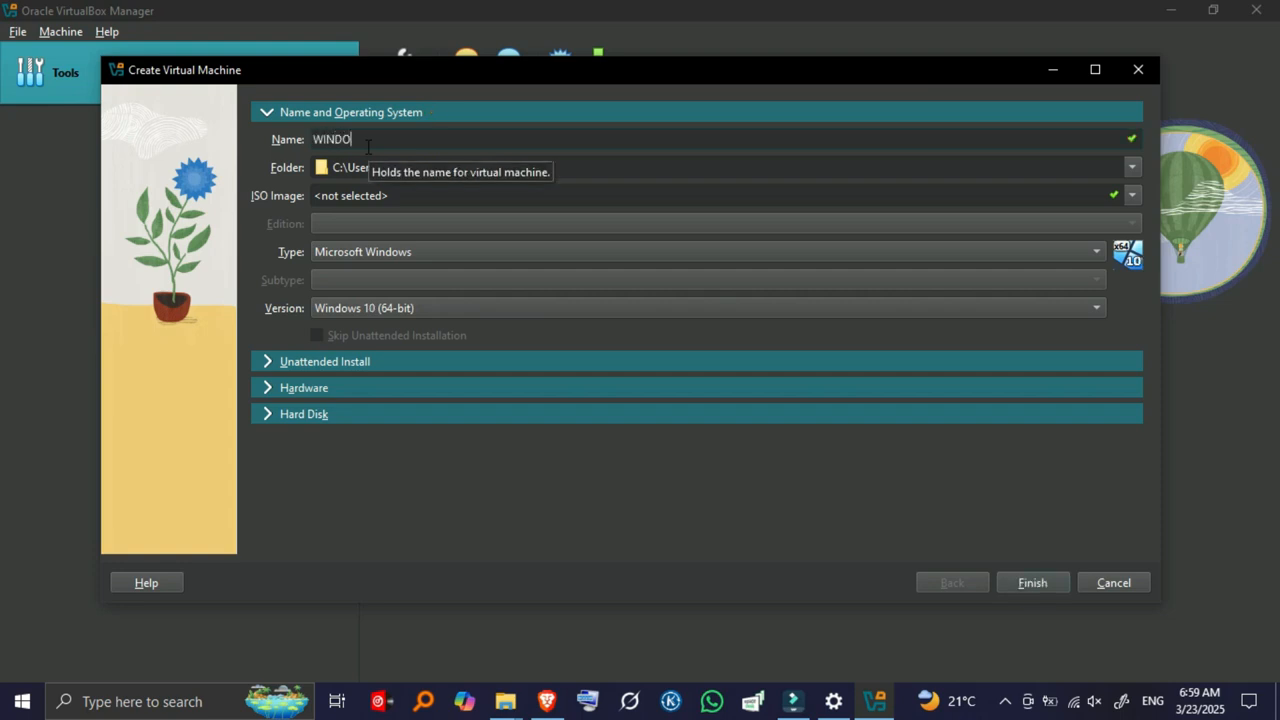
type("WS 10")
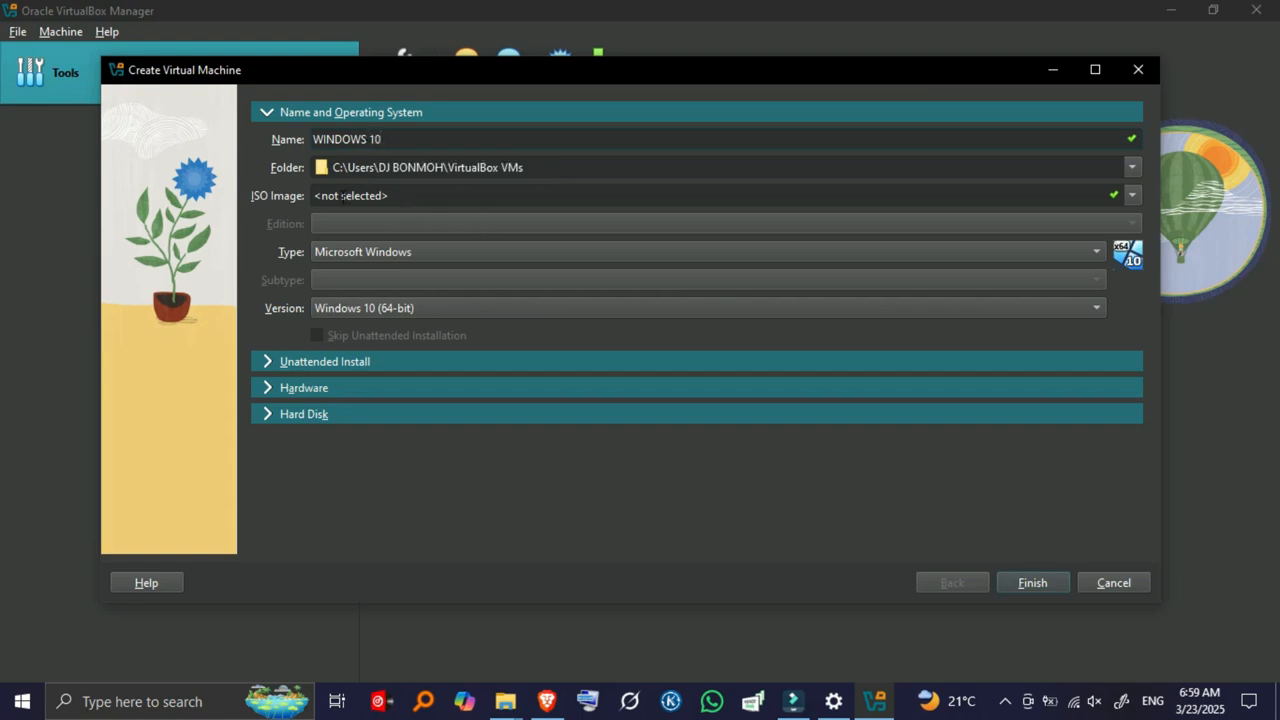
left_click(383, 255)
left_click(383, 255)
left_click(387, 305)
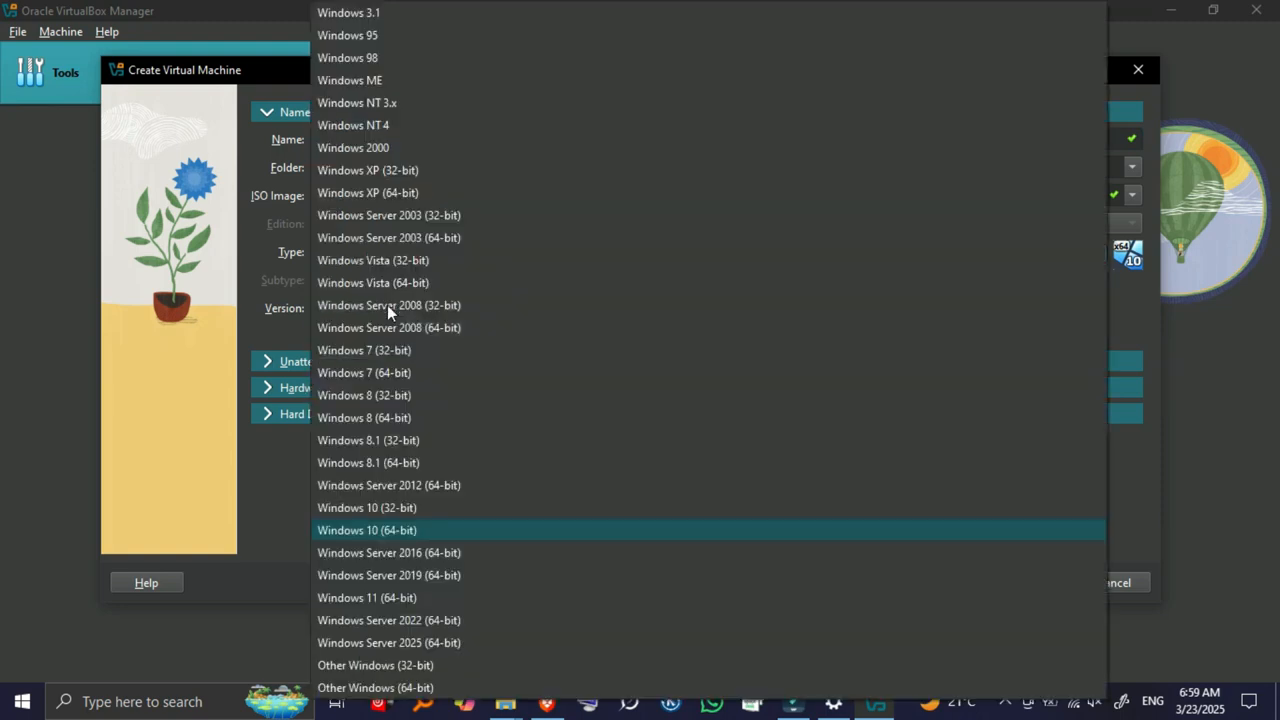
left_click(392, 526)
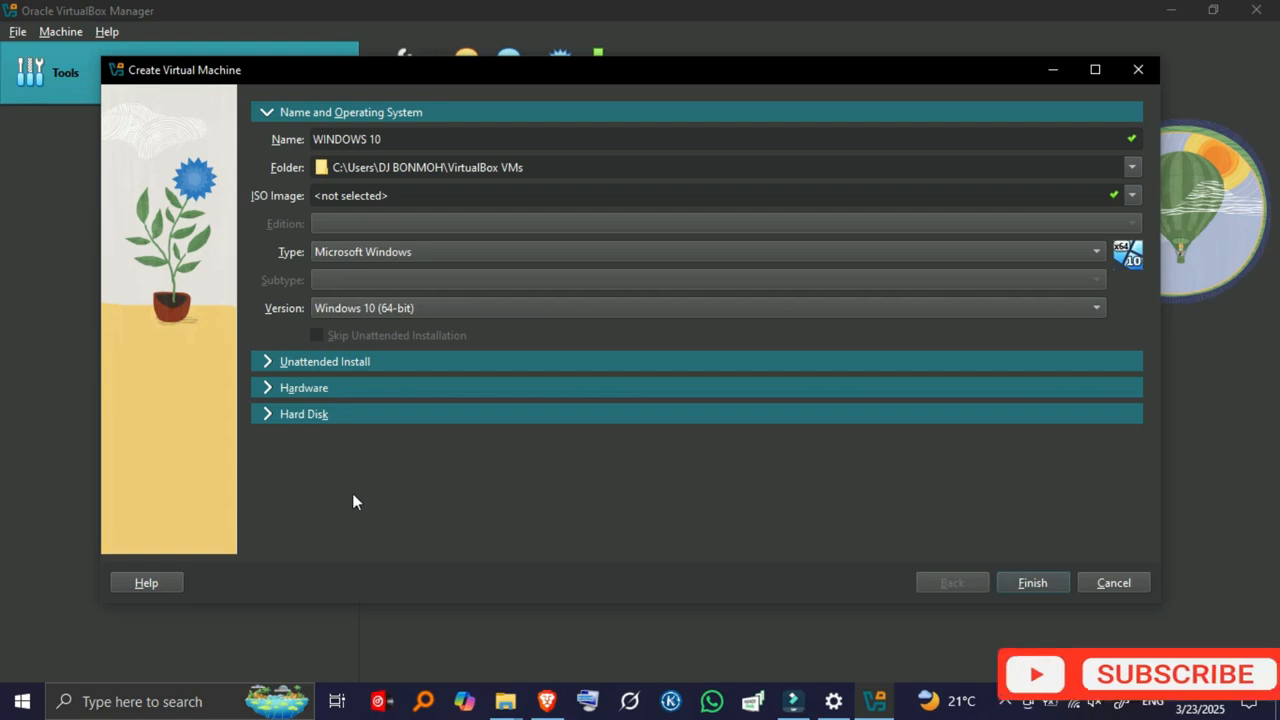
Give the new machine 4024 MB base memory and 2 processors.
left_click(267, 389)
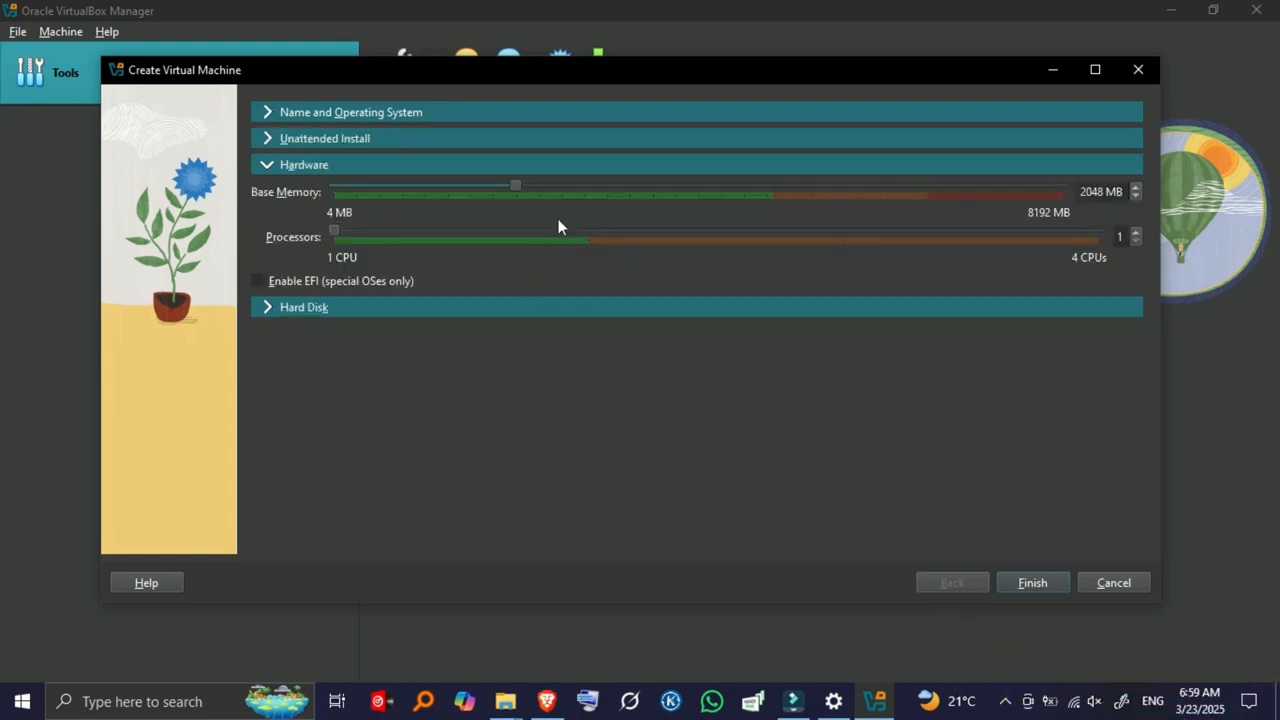
left_click_drag(515, 186, 691, 198)
left_click_drag(337, 232, 468, 254)
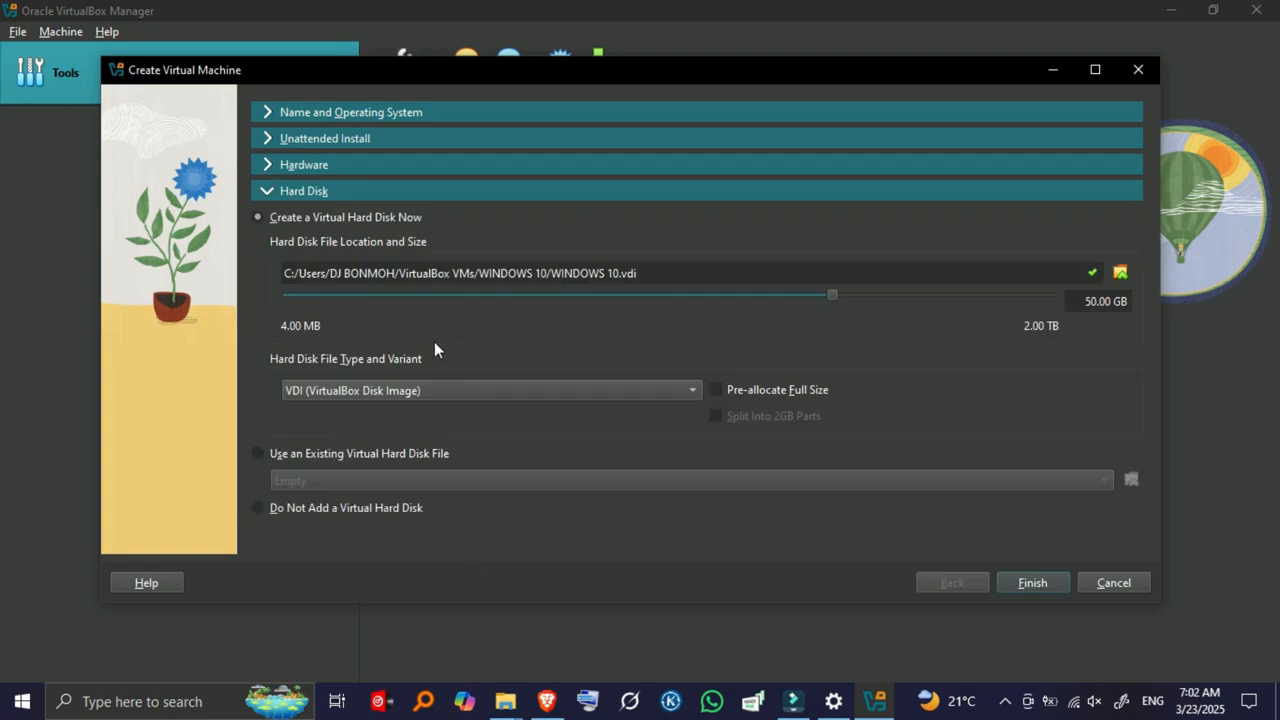
Reduce the virtual hard disk size with the disk size slider.
mouse_move(1106, 301)
left_mouse_down()
mouse_move(1084, 301)
mouse_move(1128, 301)
mouse_move(1083, 302)
left_mouse_up()
left_click_drag(831, 295, 760, 298)
scroll(328, 393, "down", 6)
scroll(328, 393, "up", 6)
Keep VDI as the disk file type and finish creating the WINDOWS10 machine.
left_click(656, 388)
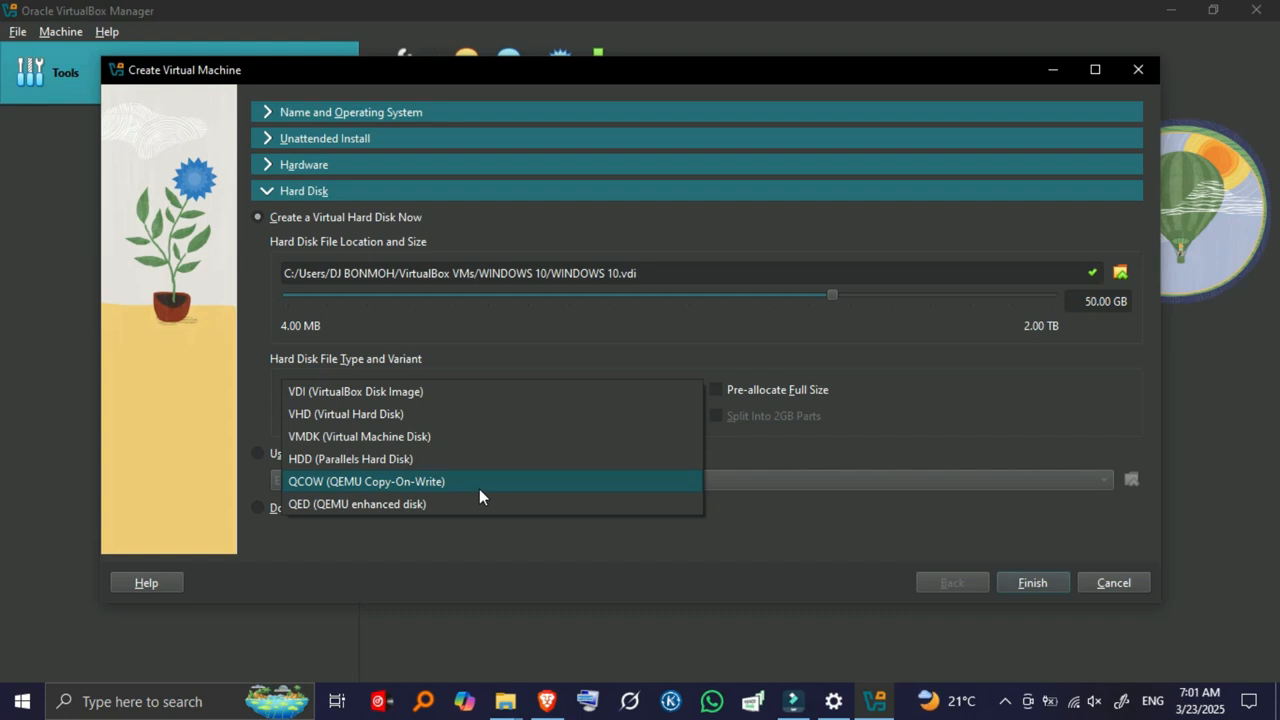
left_click(453, 392)
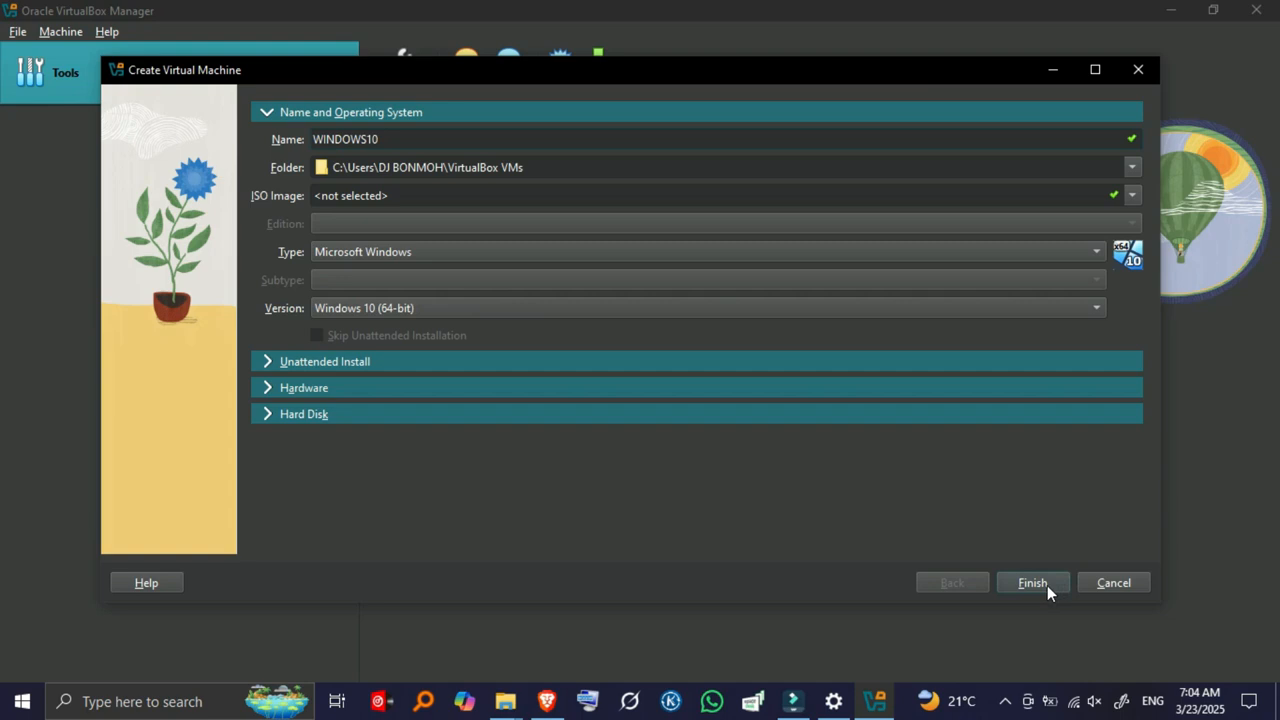
left_click(1042, 585)
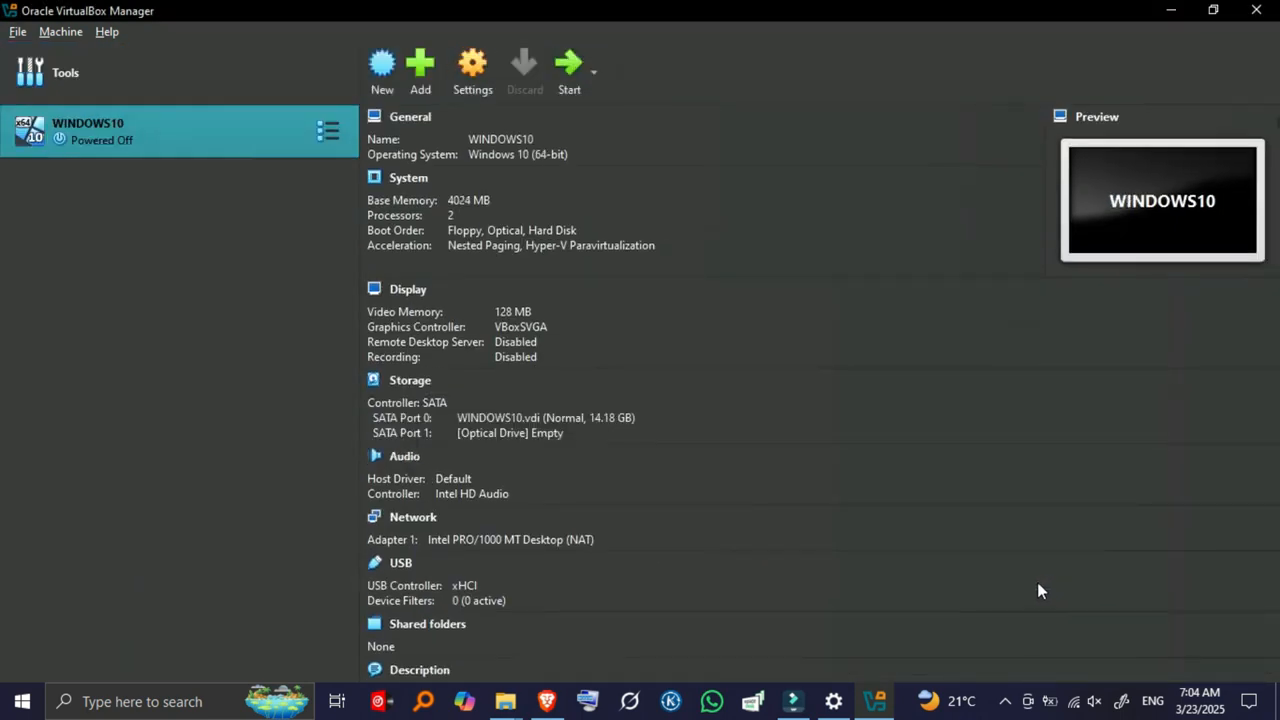
Open the Settings window for the WINDOWS10 virtual machine.
scroll(590, 536, "down", 1)
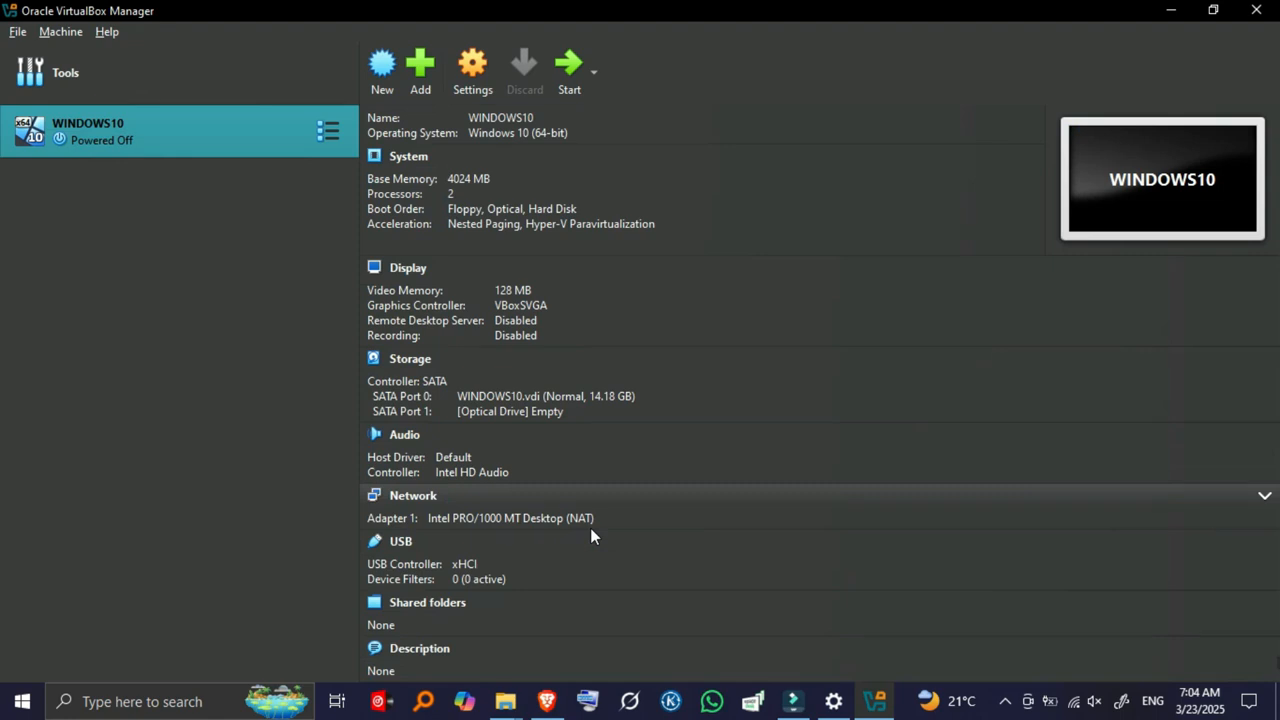
left_click(479, 73)
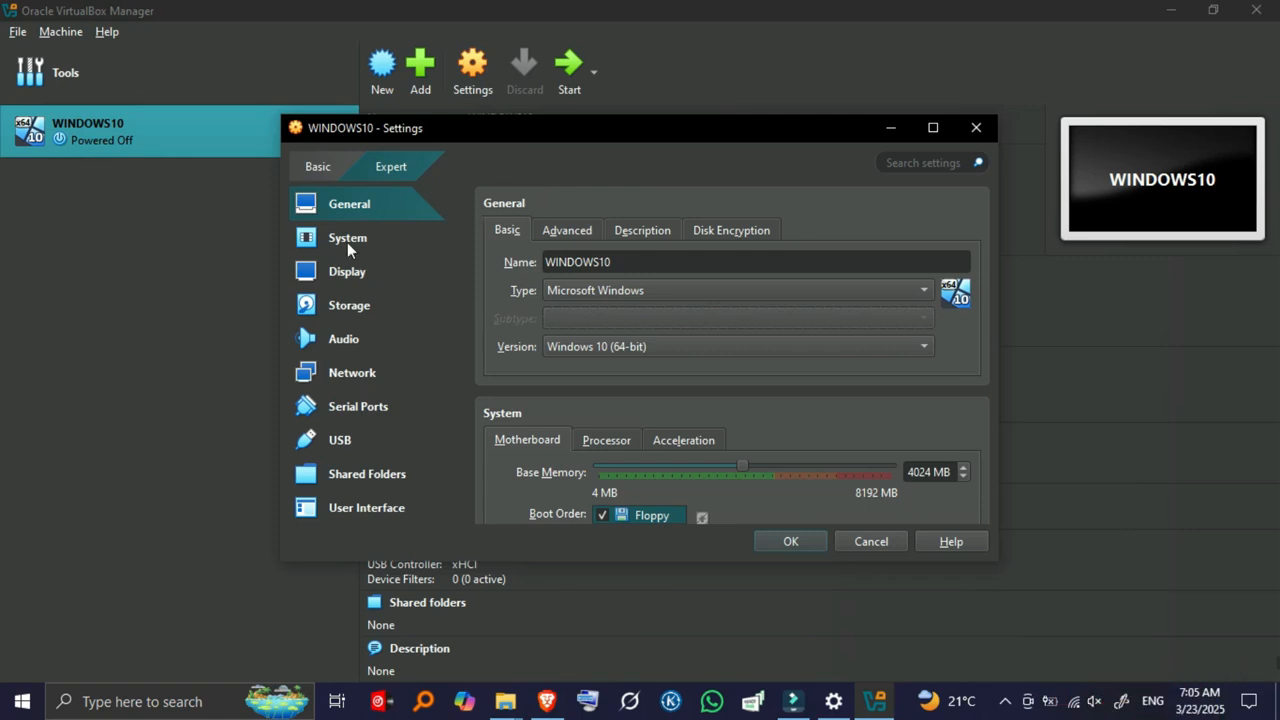
Add a new optical drive to the WINDOWS10 VM's storage.
left_click(352, 305)
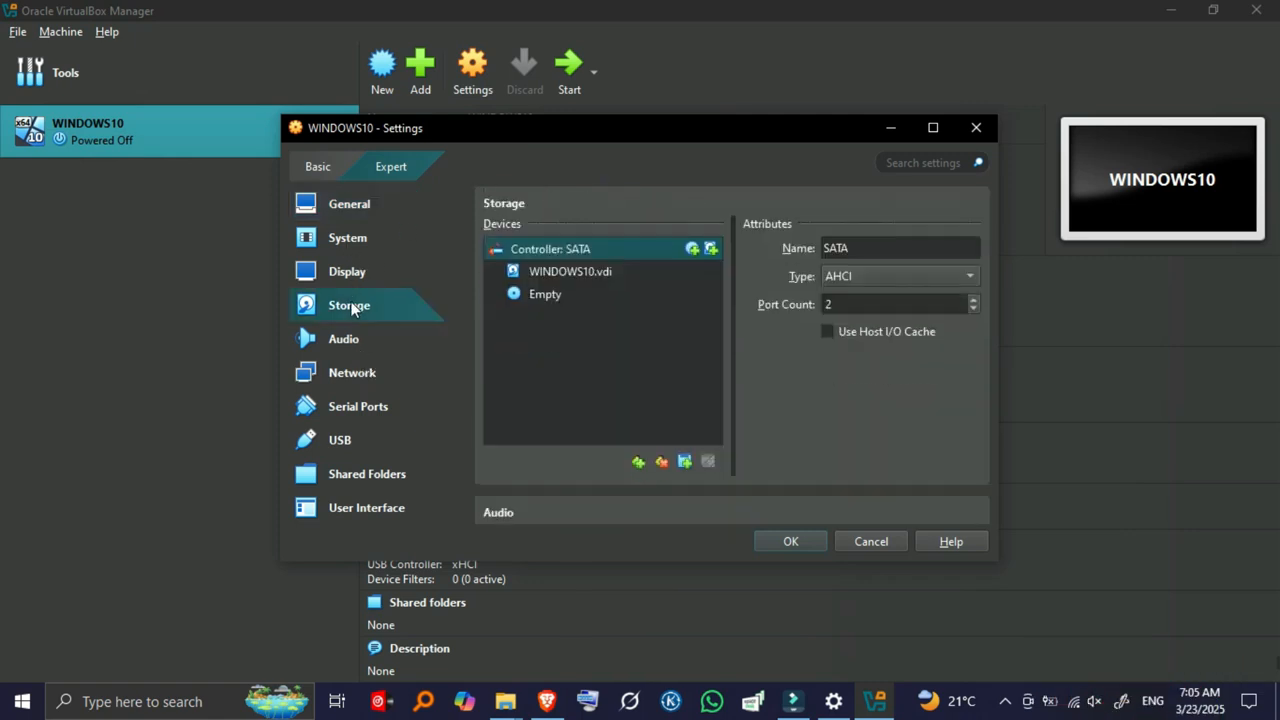
left_click(548, 294)
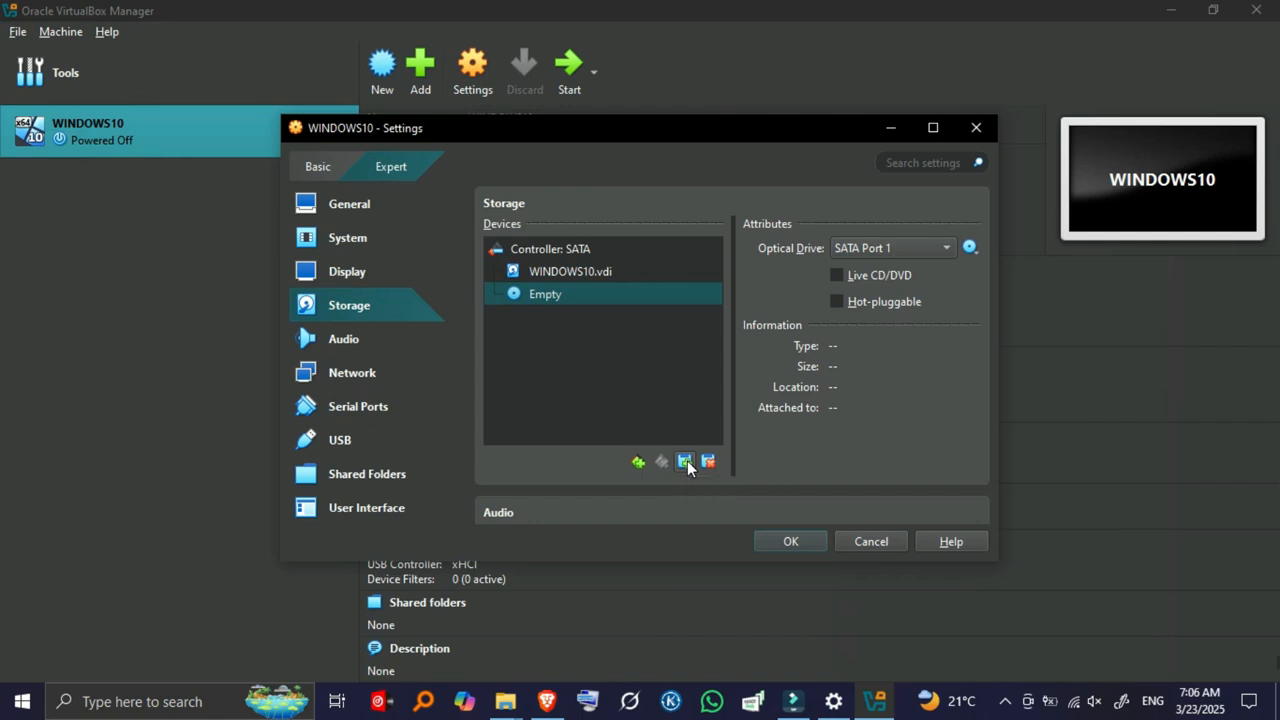
left_click(685, 462)
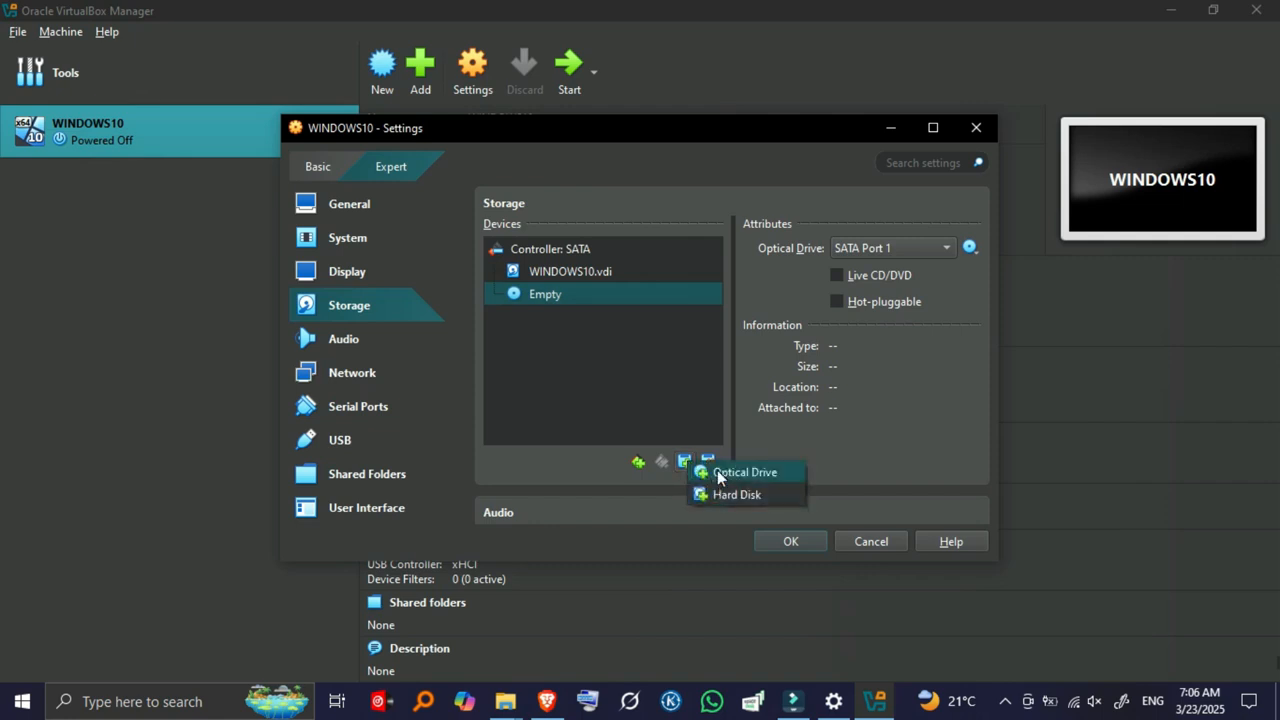
left_click(718, 476)
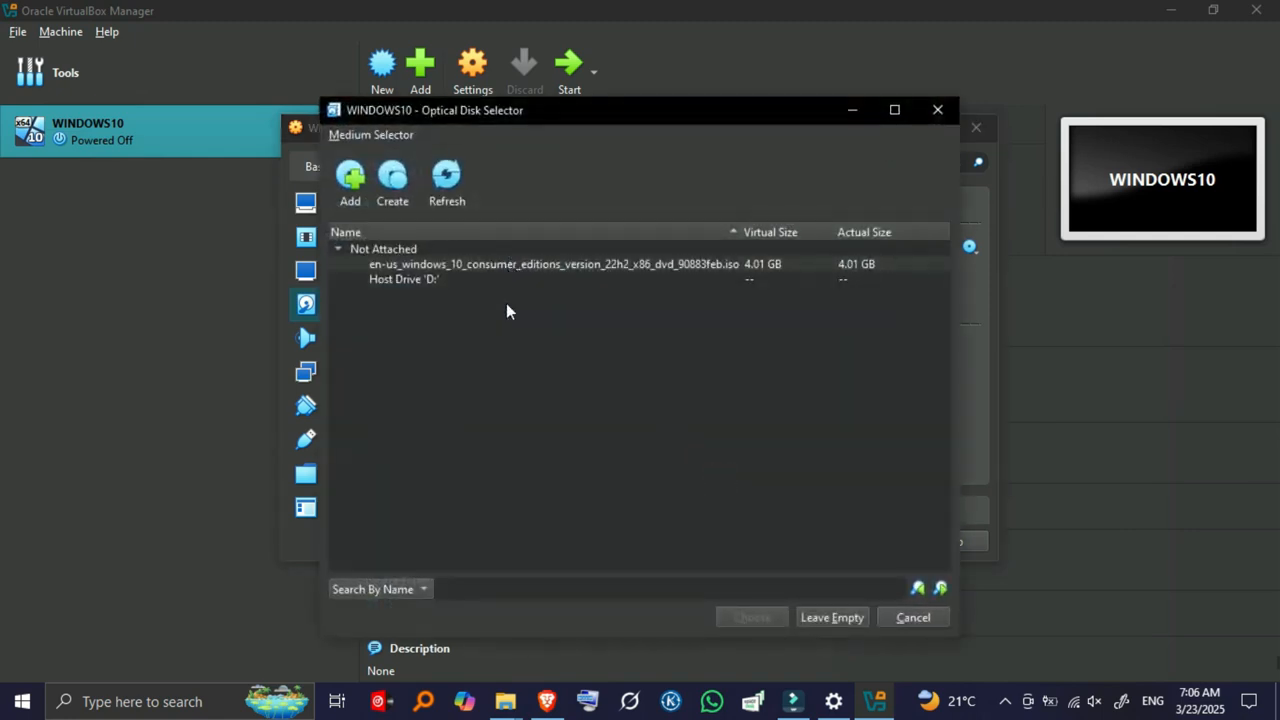
Load the Windows 10 22H2 ISO into the optical drive and save the settings.
left_click(358, 250)
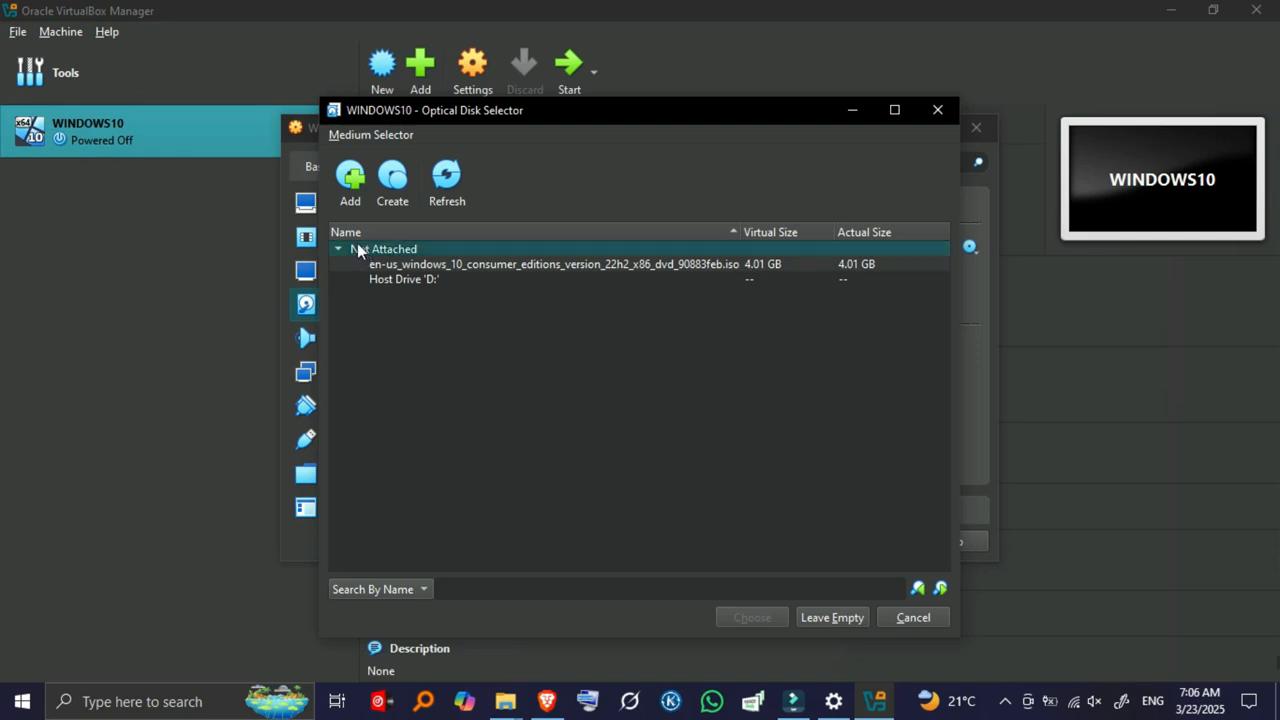
left_click(350, 182)
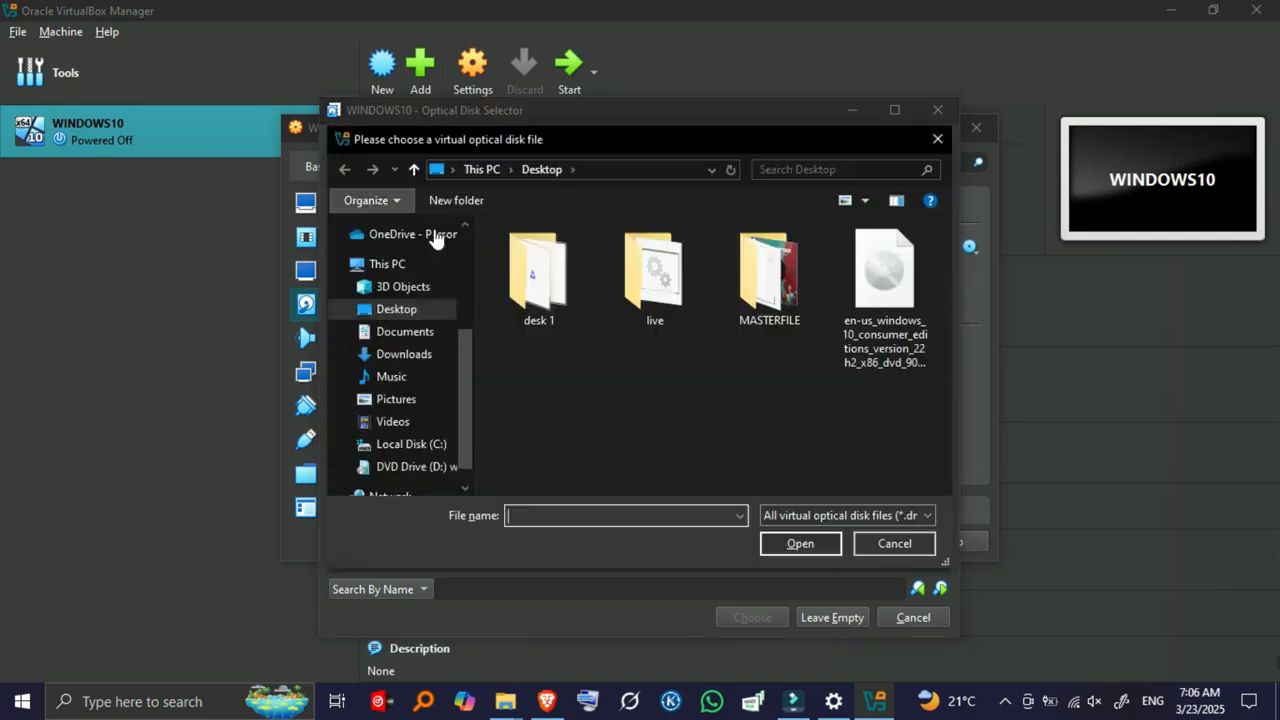
left_click(884, 290)
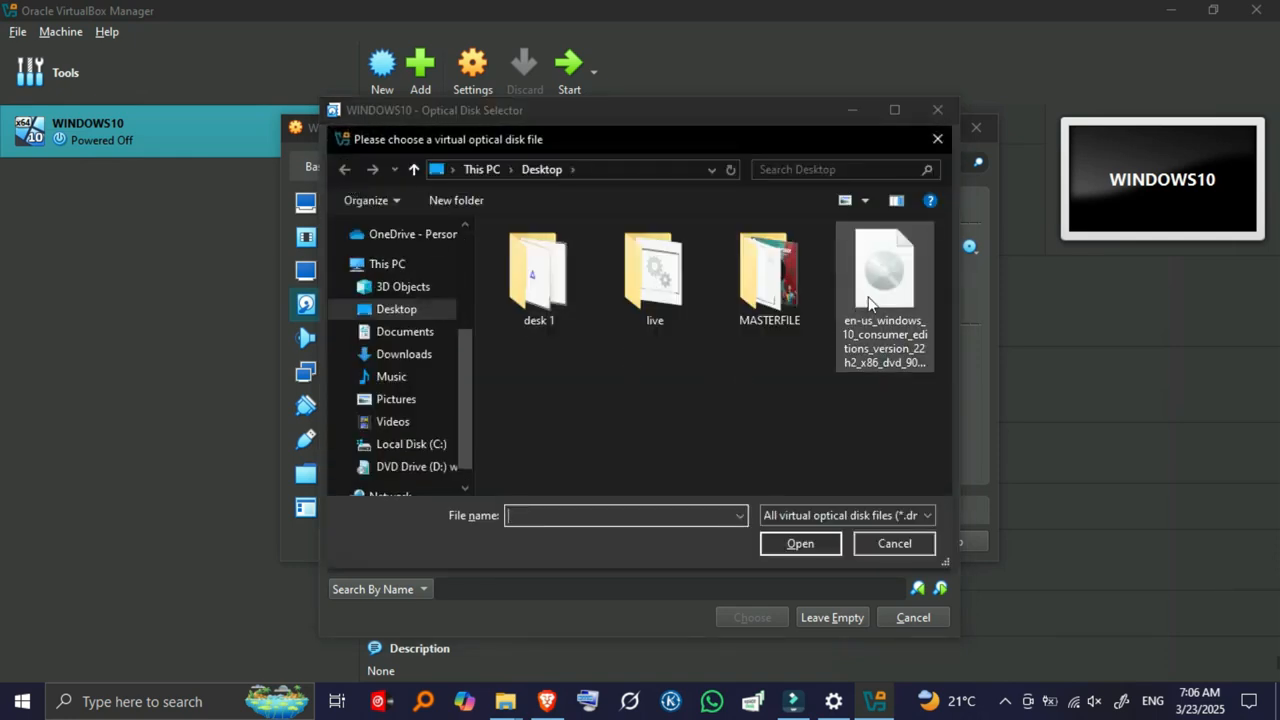
left_click(793, 546)
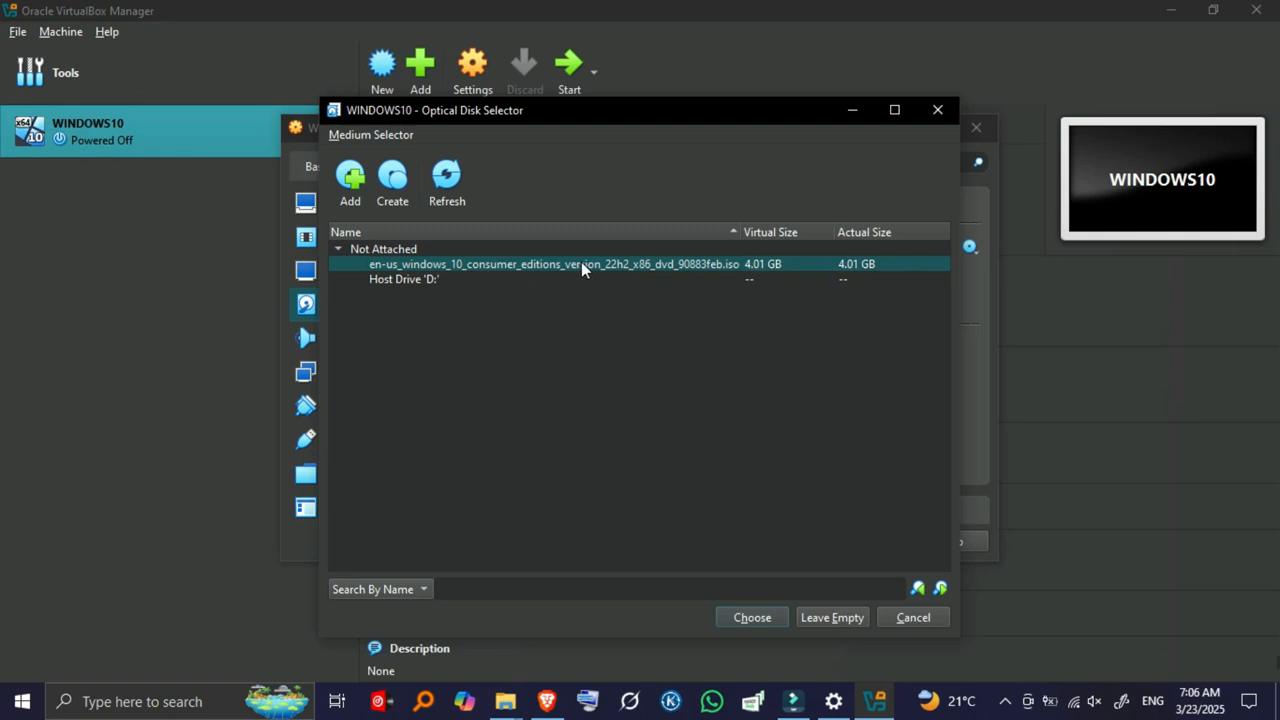
left_click(742, 617)
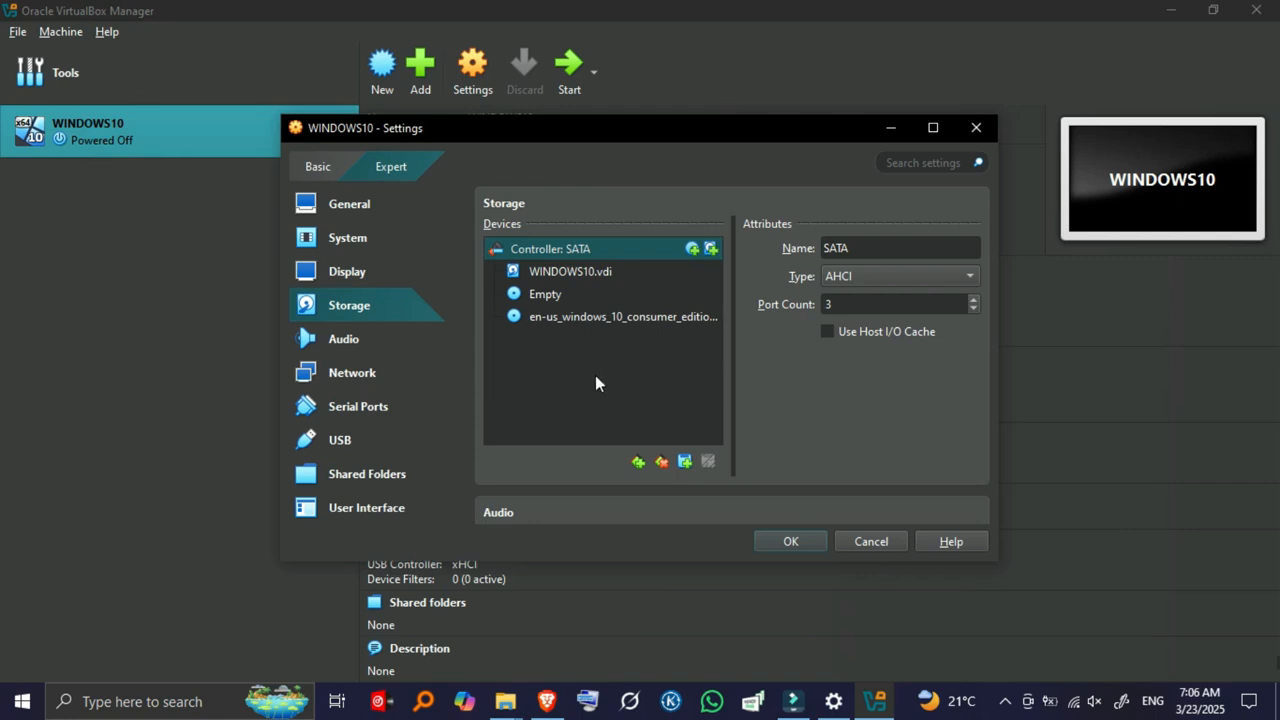
left_click(790, 541)
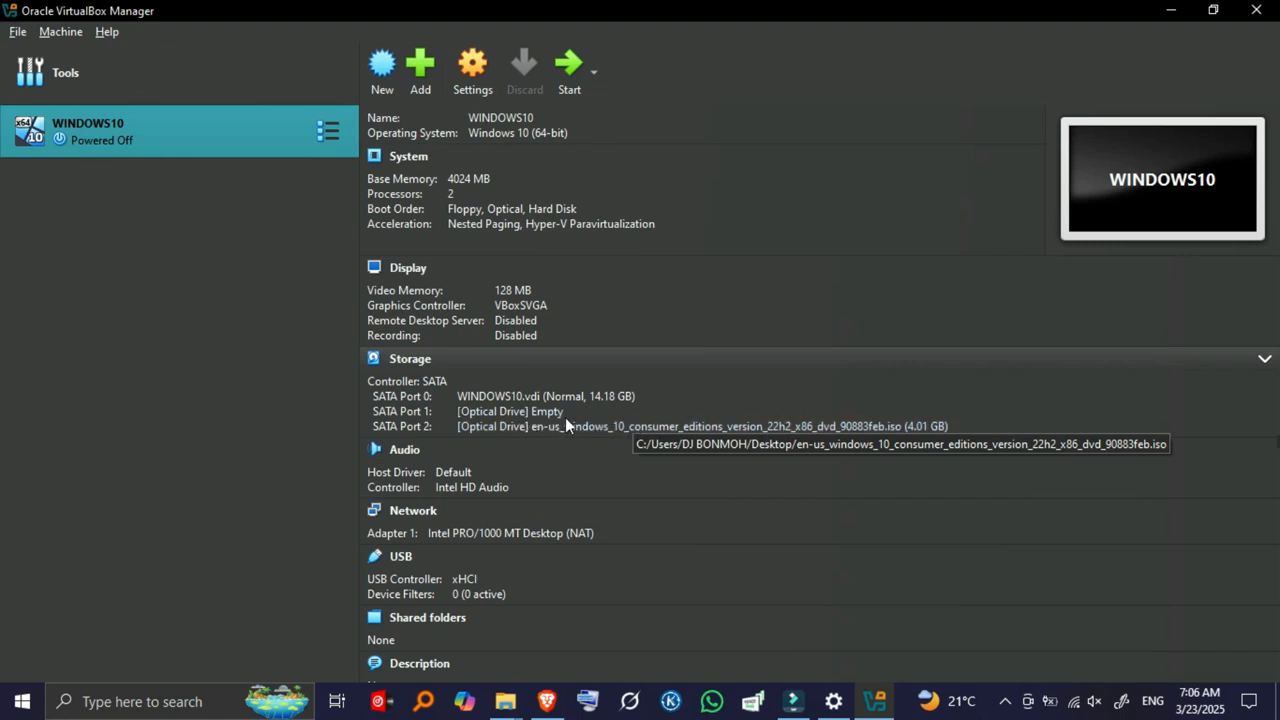
Reopen WINDOWS10 settings and raise the processor count to 3.
scroll(550, 380, "up", 1)
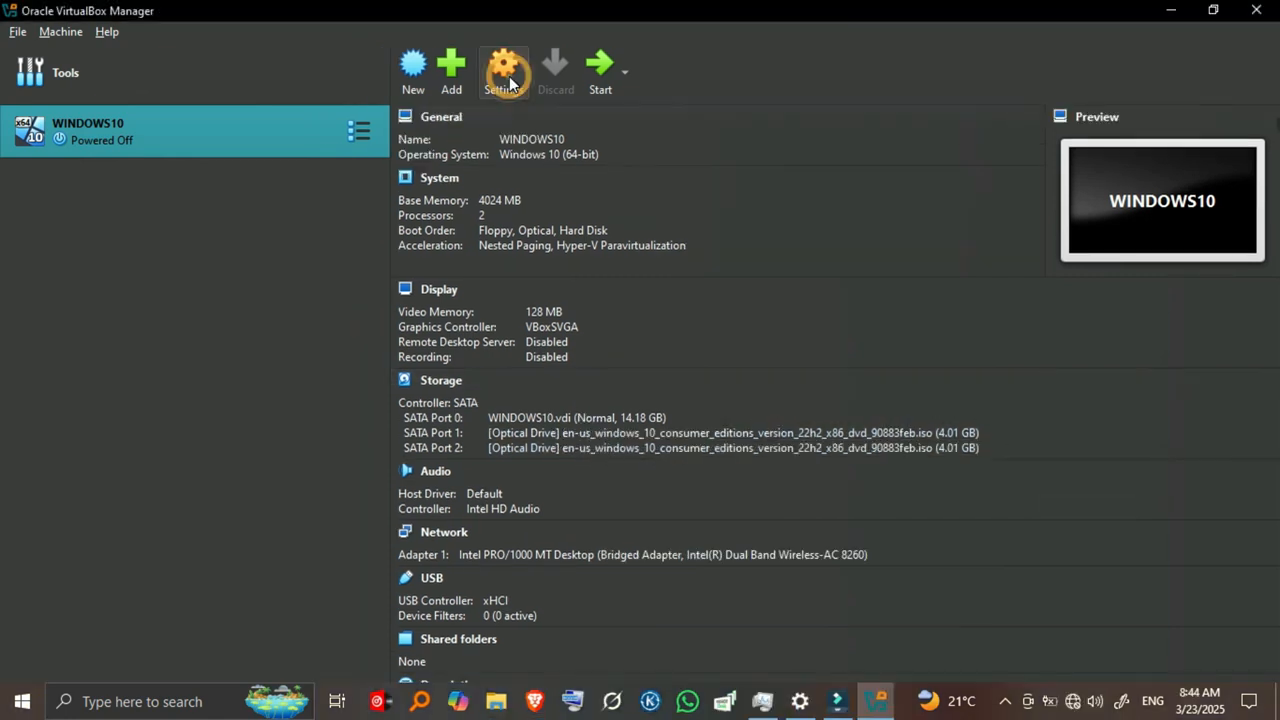
left_click(505, 72)
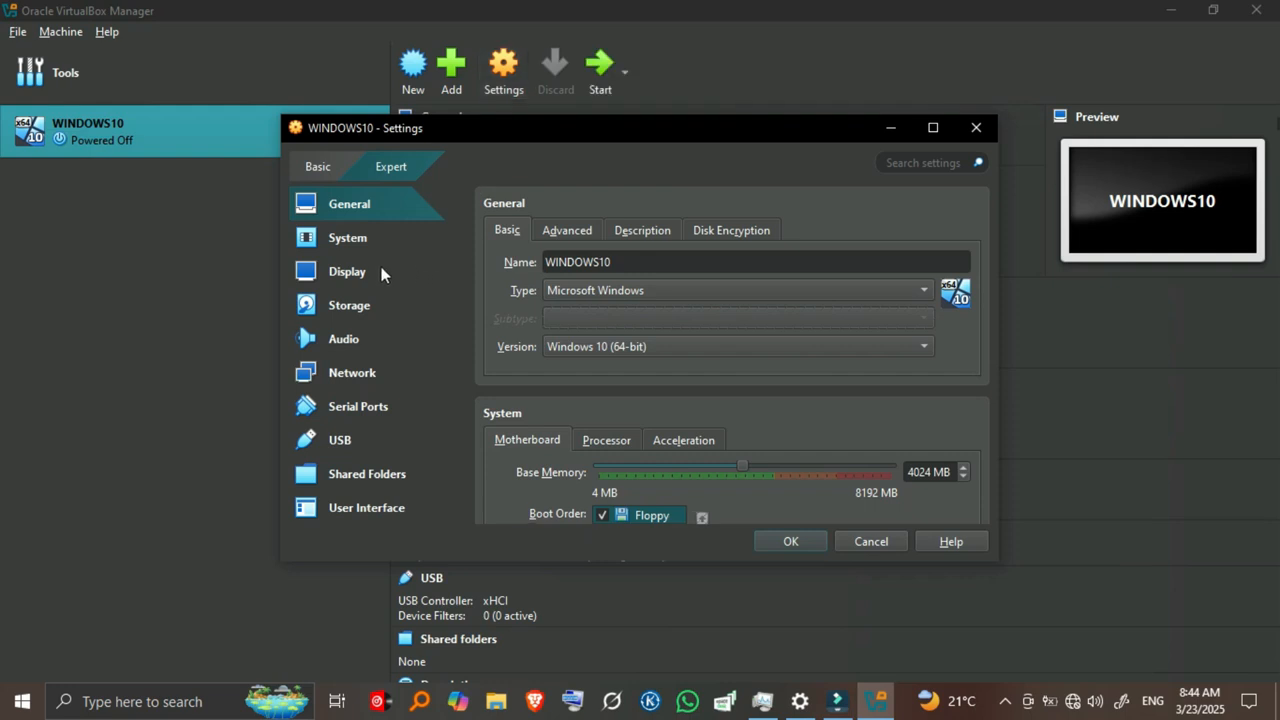
left_click(347, 238)
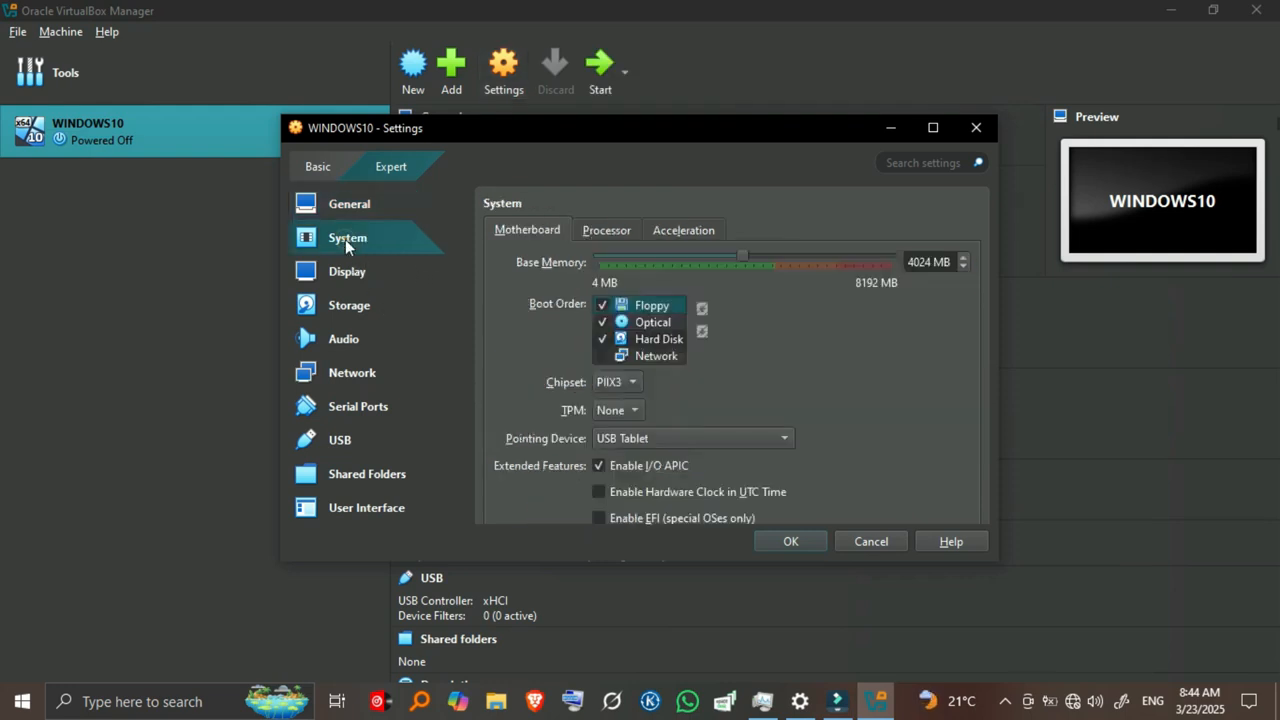
left_click(610, 231)
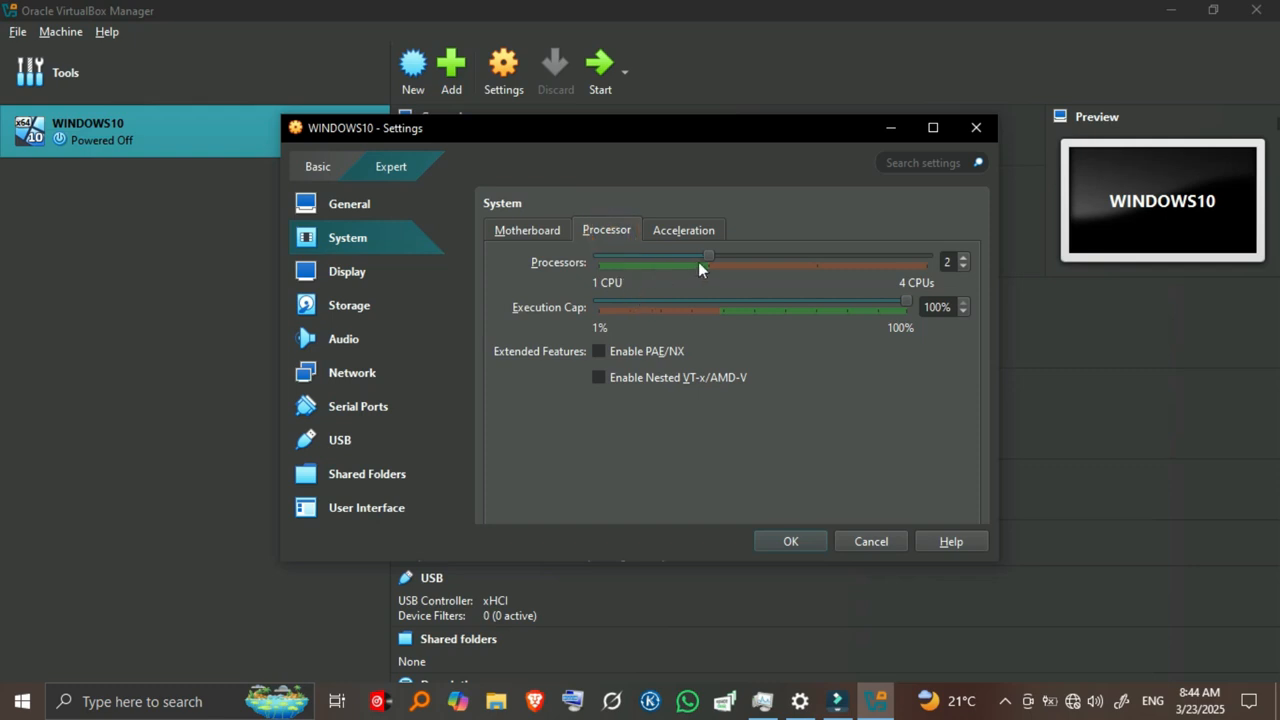
mouse_move(709, 256)
left_mouse_down()
mouse_move(821, 255)
mouse_move(713, 256)
left_mouse_up()
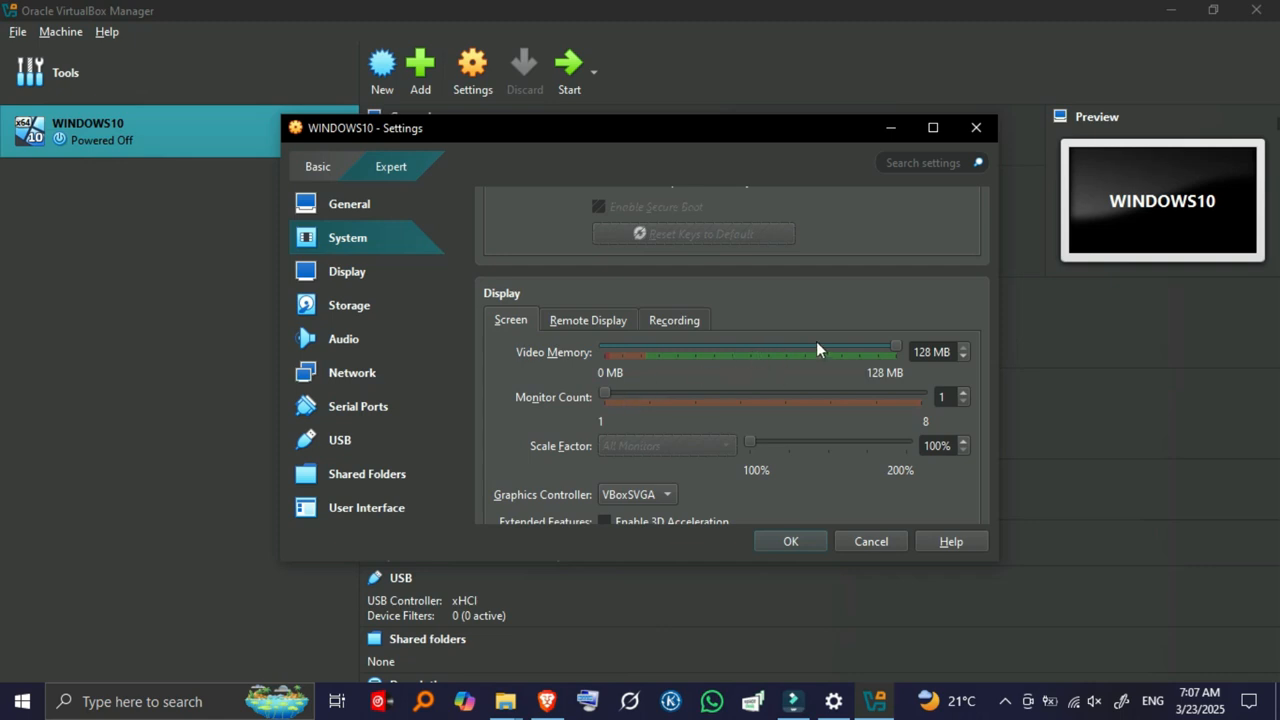
Move to the Network section, where Adapter 1 is attached to NAT.
scroll(760, 388, "down", 2)
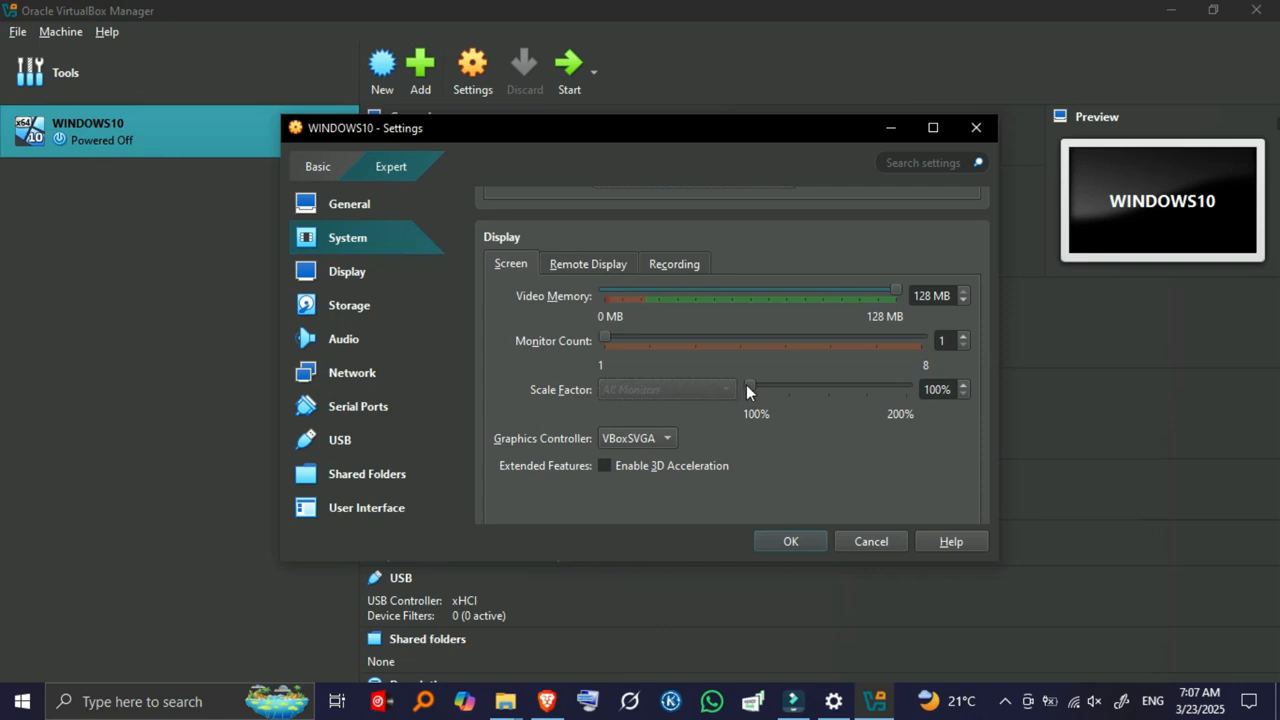
scroll(683, 390, "down", 3)
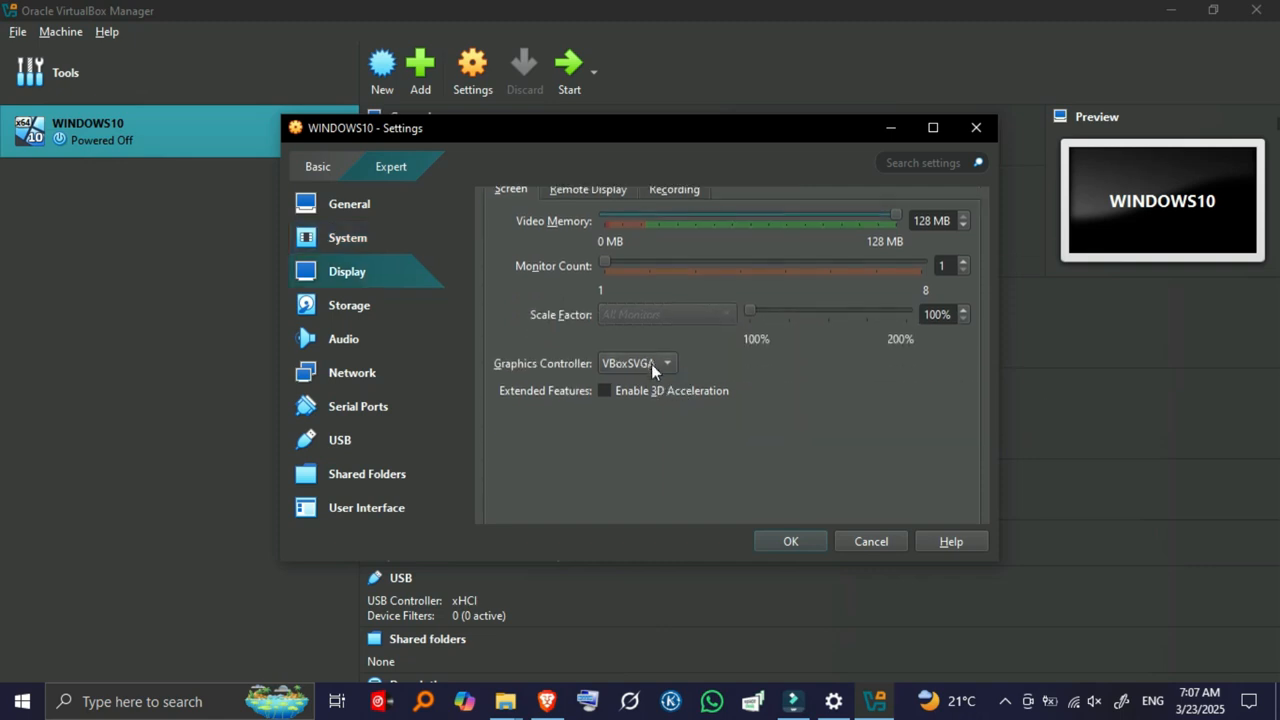
scroll(643, 420, "down", 5)
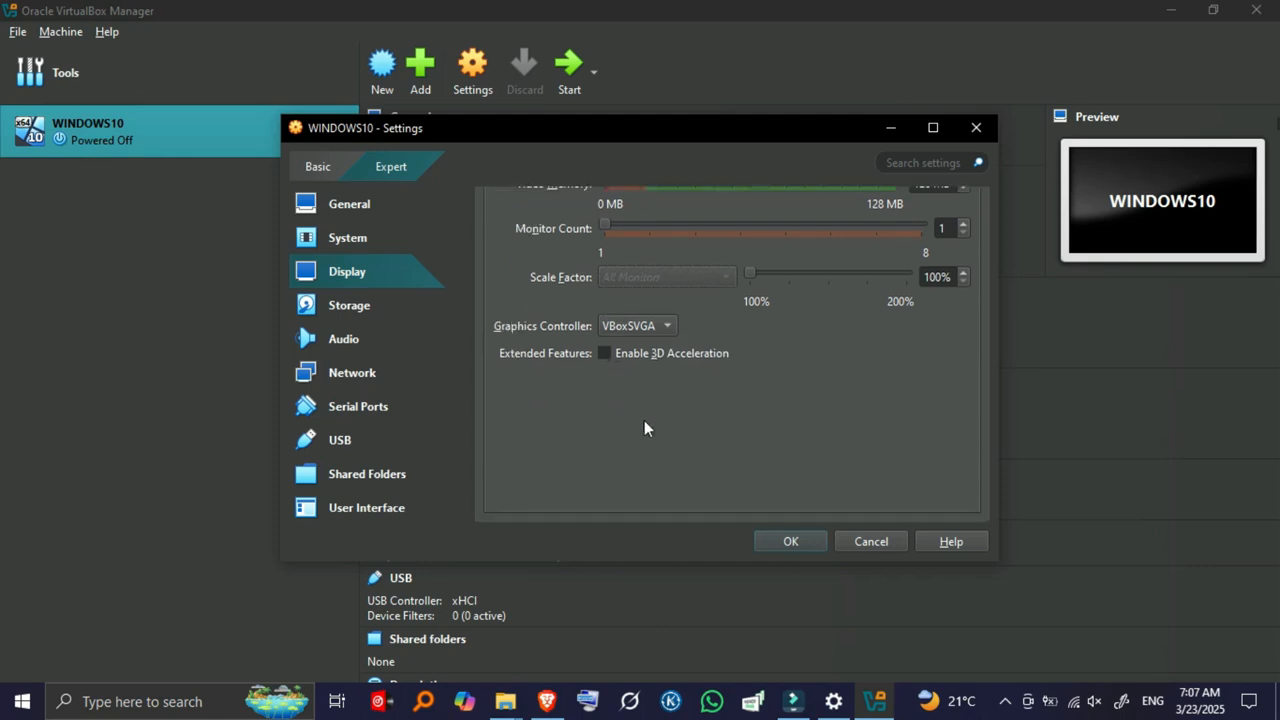
left_click(377, 378)
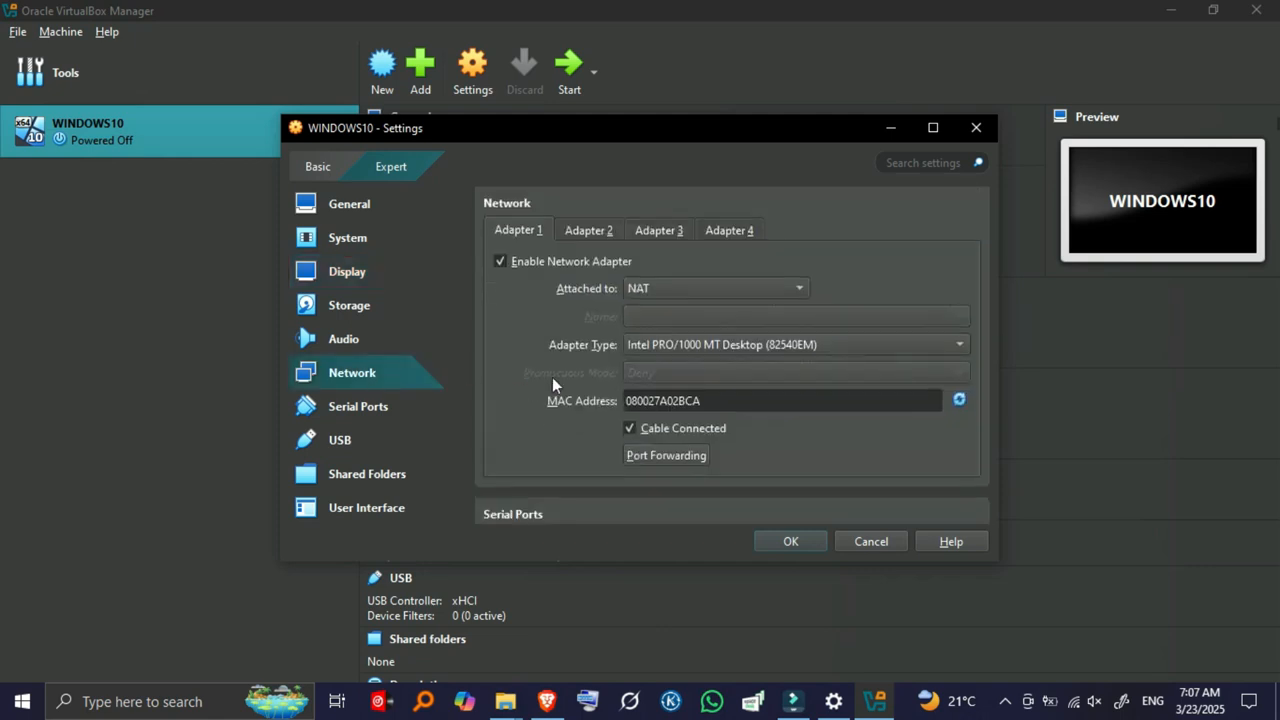
Set Adapter 1 to Bridged Adapter with Promiscuous Mode Deny, save, and start WINDOWS10.
left_click(660, 289)
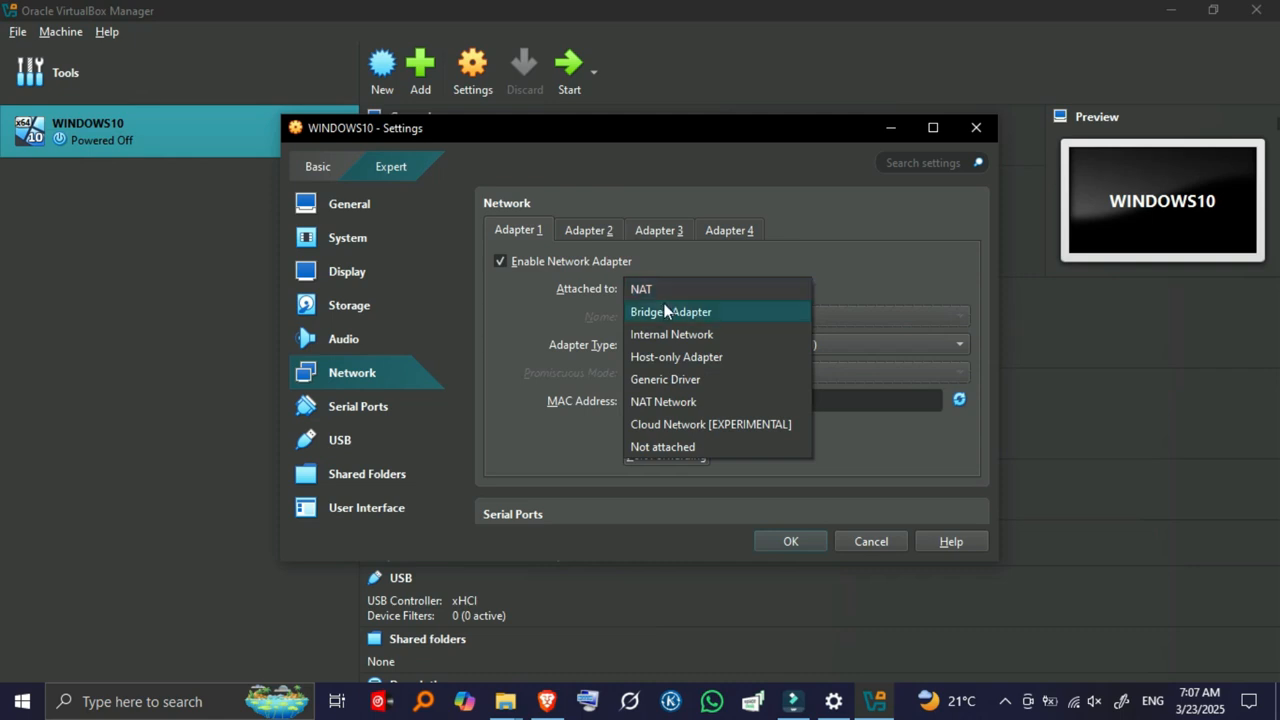
left_click(670, 312)
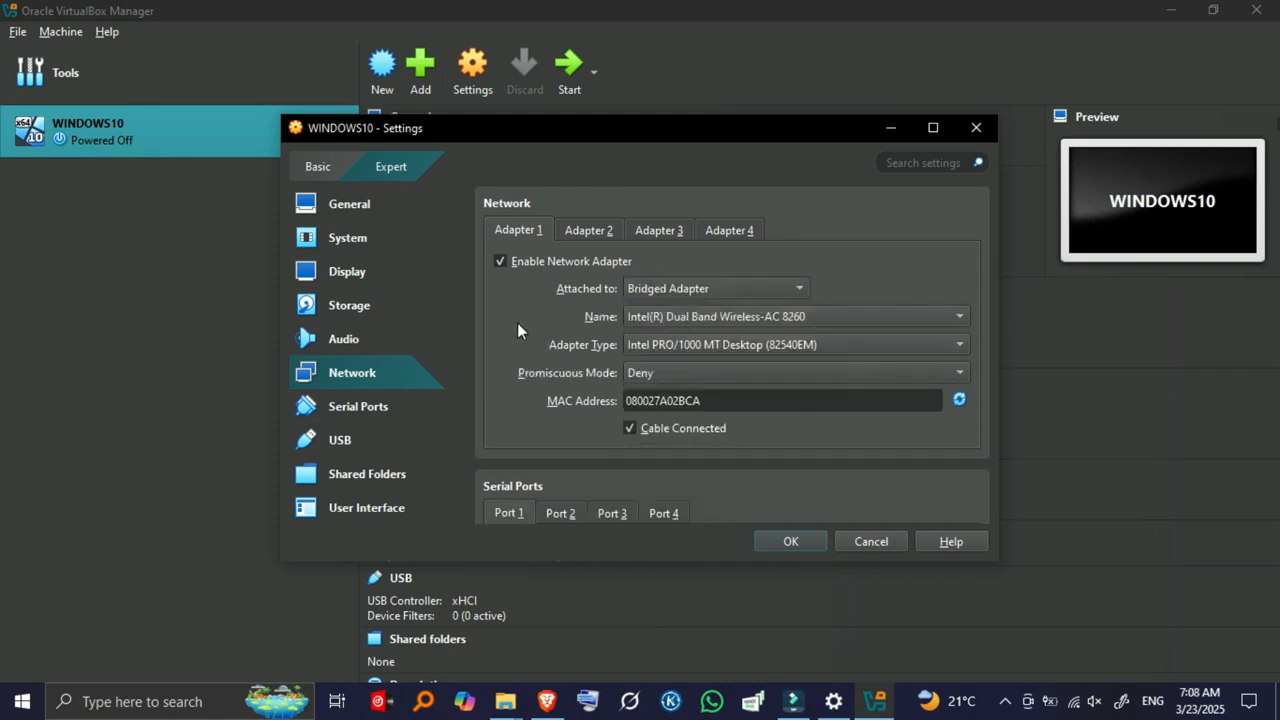
left_click(709, 370)
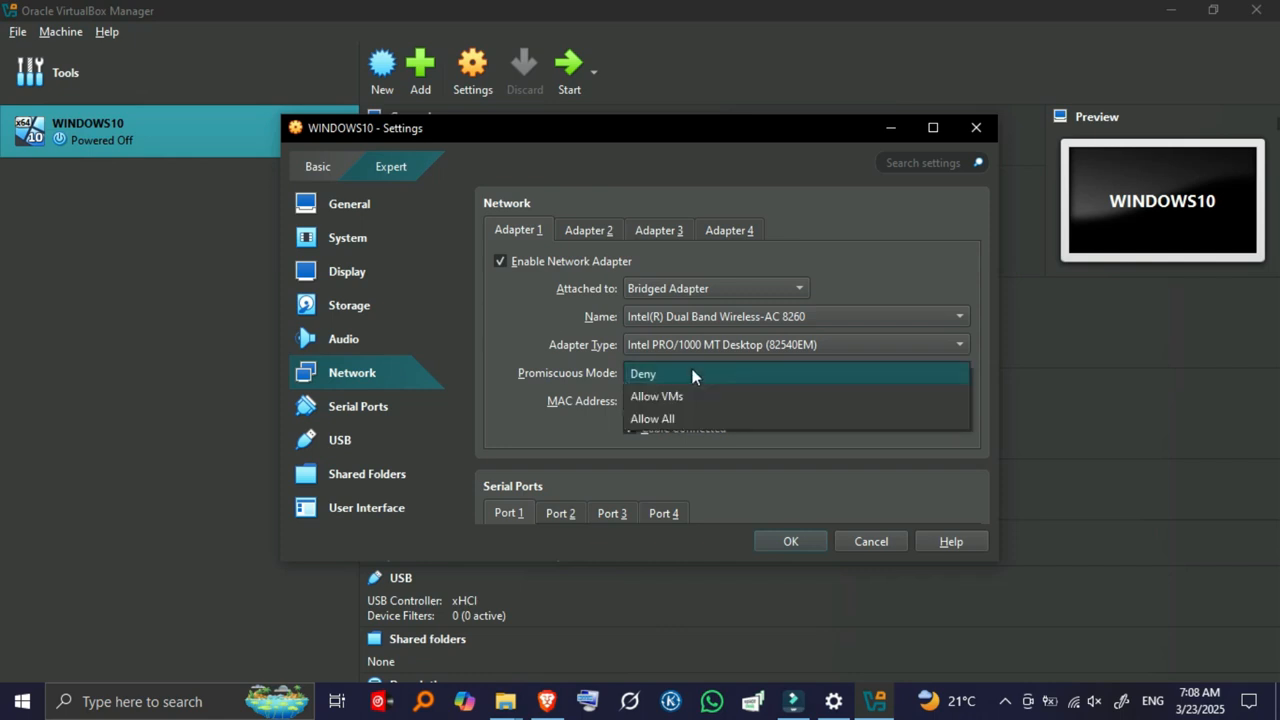
left_click(694, 371)
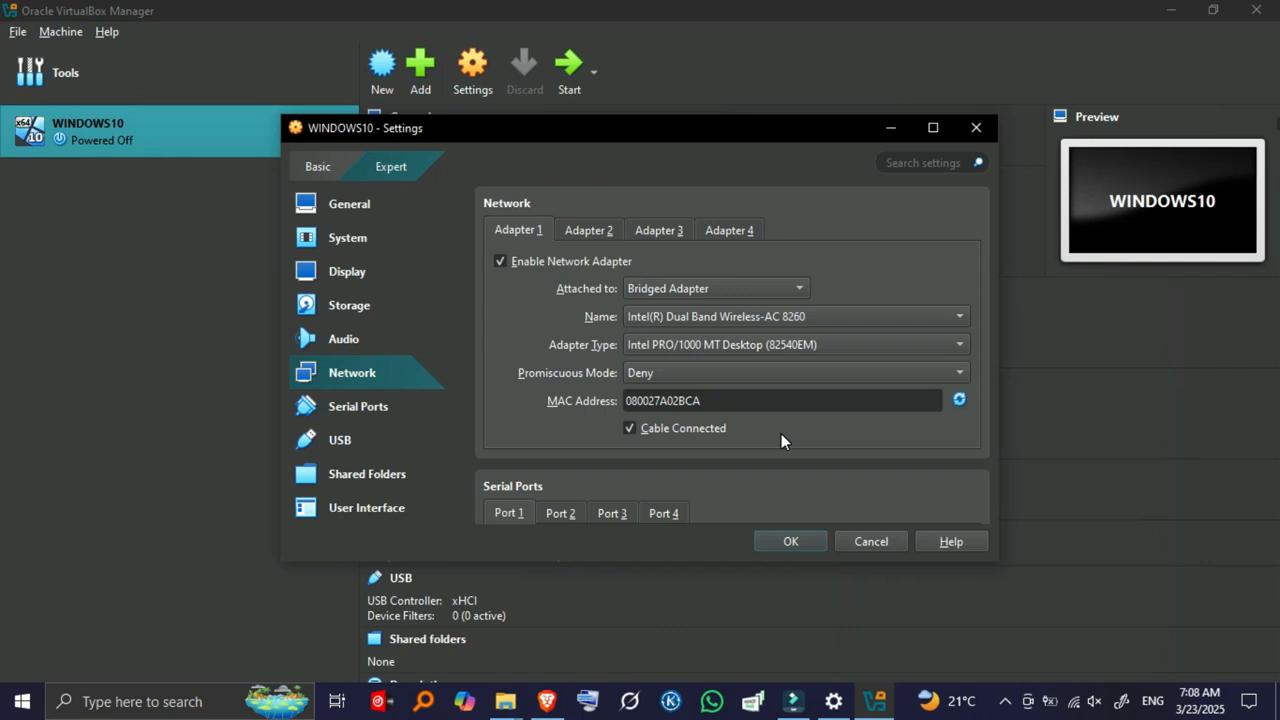
key("Return")
left_click(566, 66)
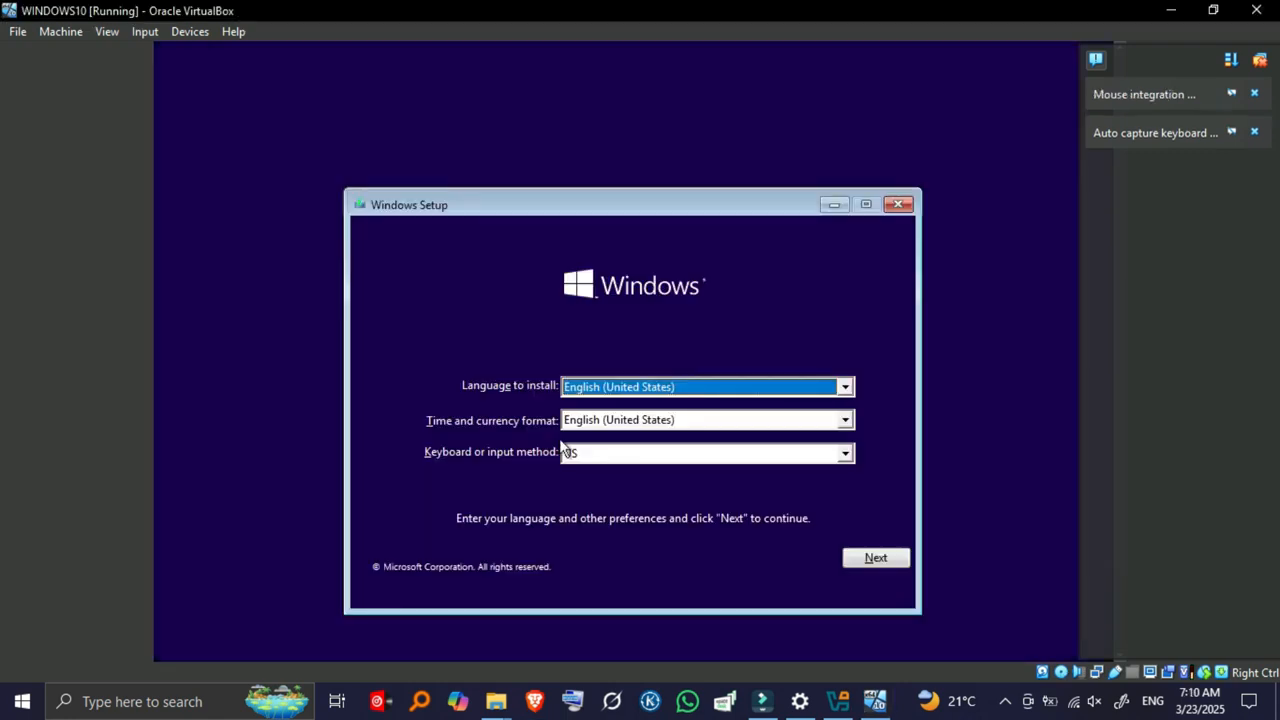
Accept the English (United States) language defaults and begin the Windows 10 install.
left_click(875, 557)
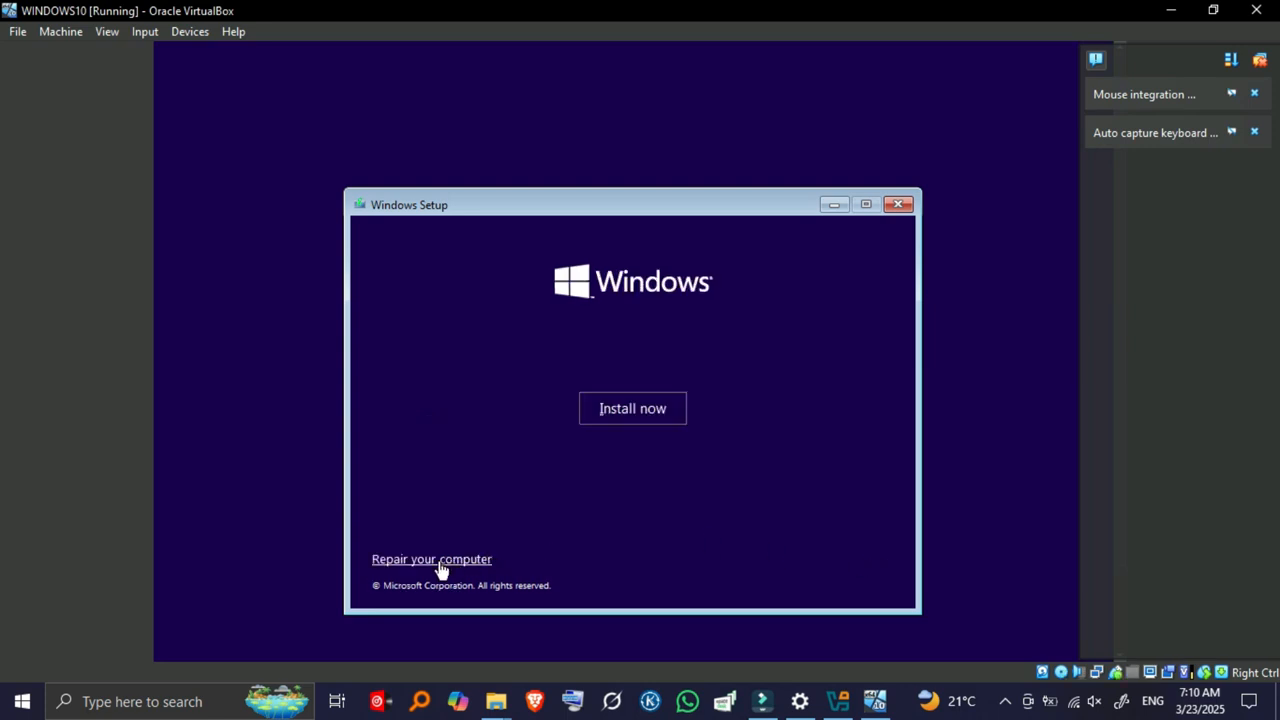
left_click(647, 410)
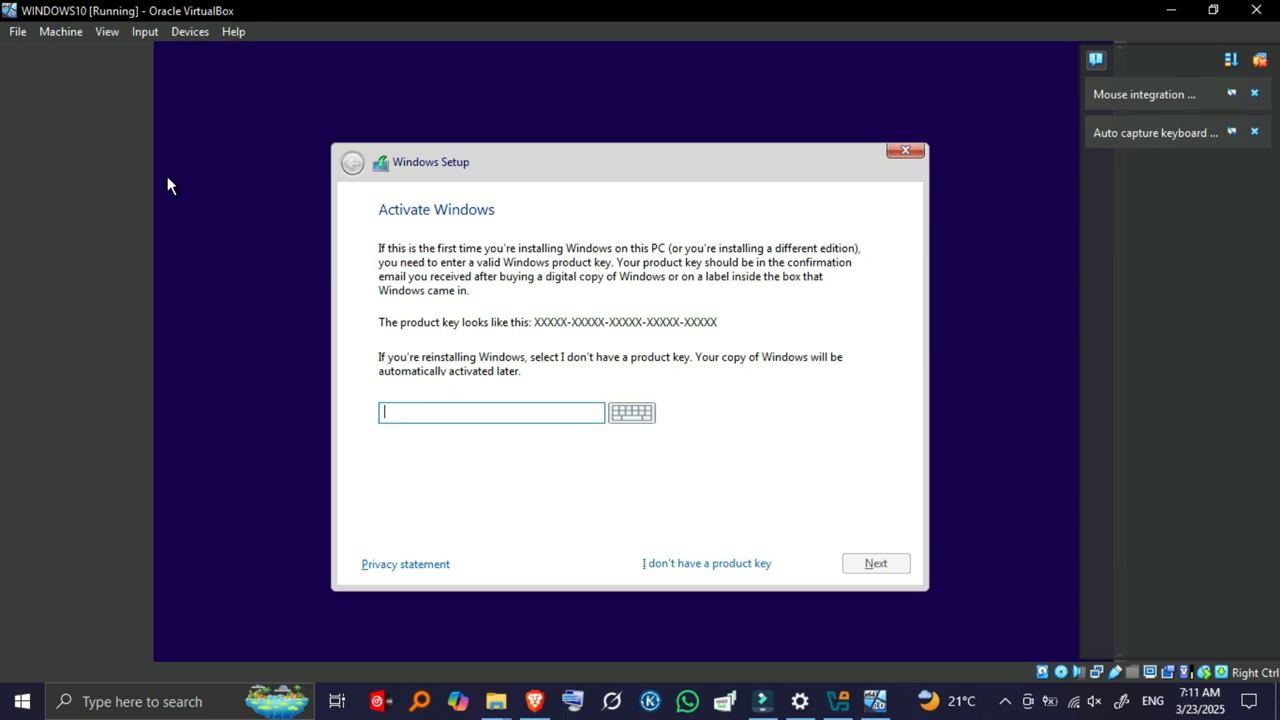
Skip the product key, pick Windows 10 Home, and accept the license terms.
left_click(688, 566)
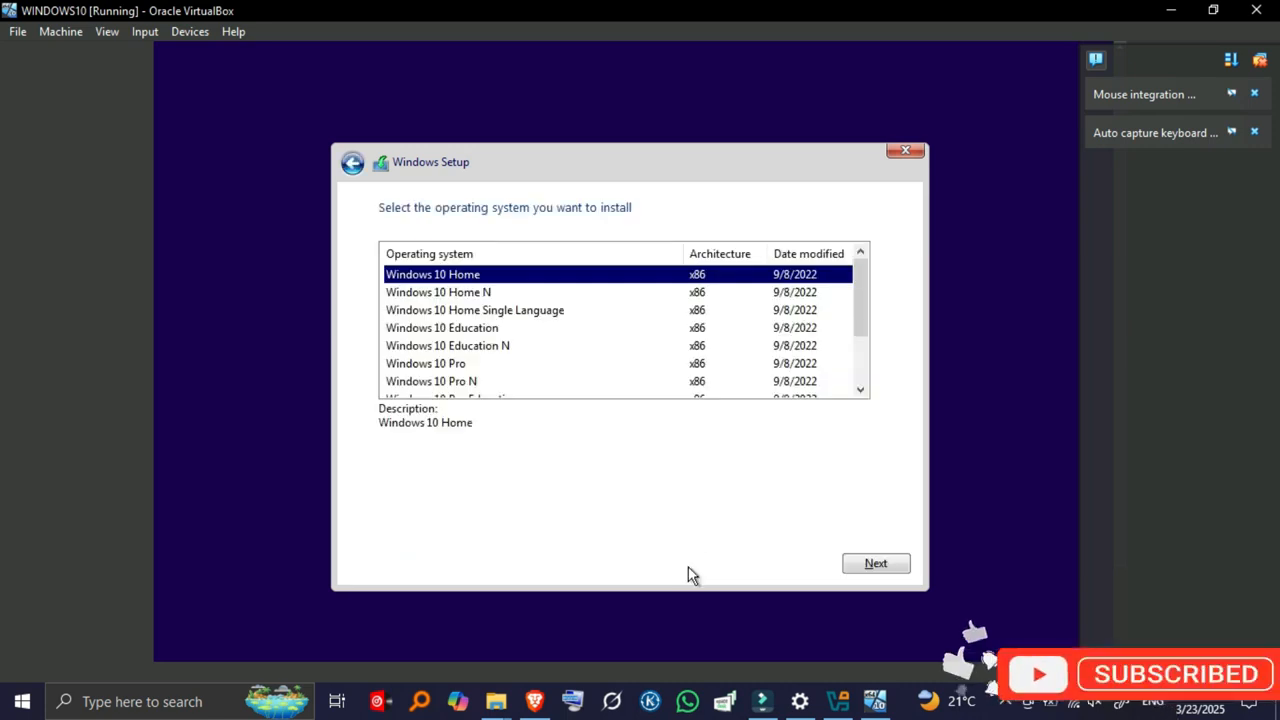
left_click(887, 564)
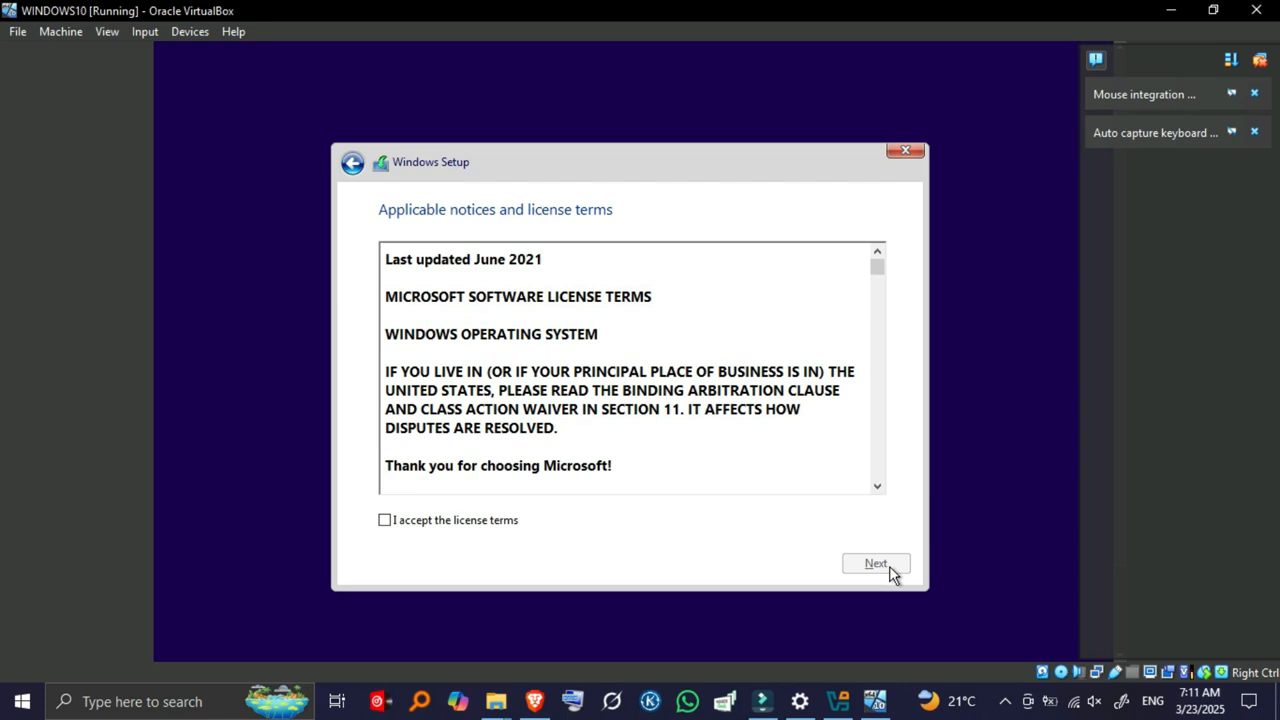
left_click(384, 520)
left_click(872, 566)
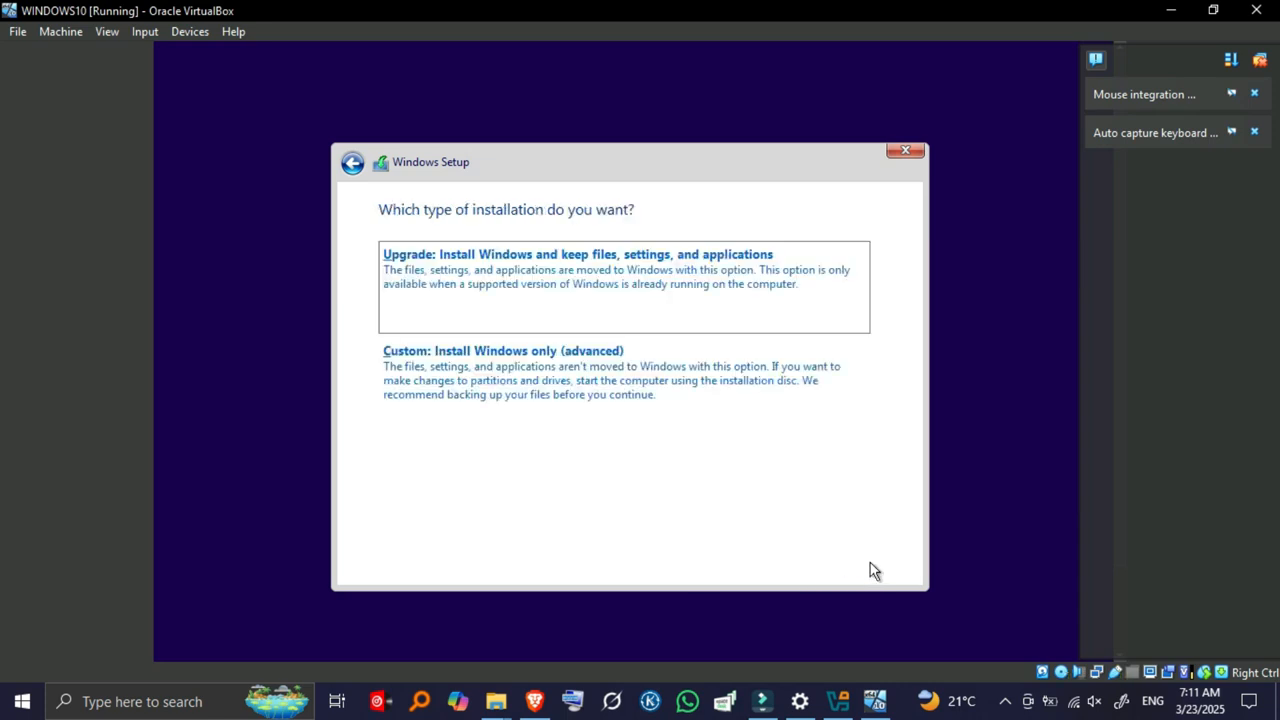
Install Windows onto the 14.2 GB Drive 0 Unallocated Space.
left_click(559, 352)
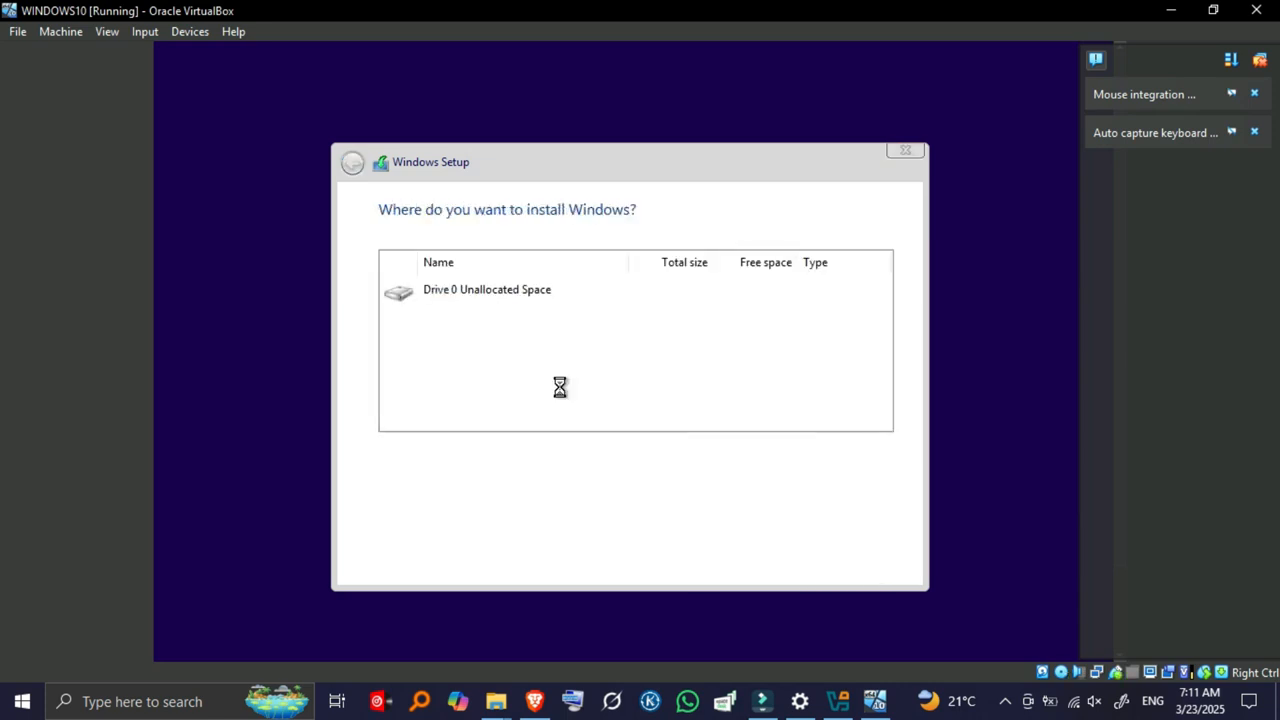
left_click(560, 387)
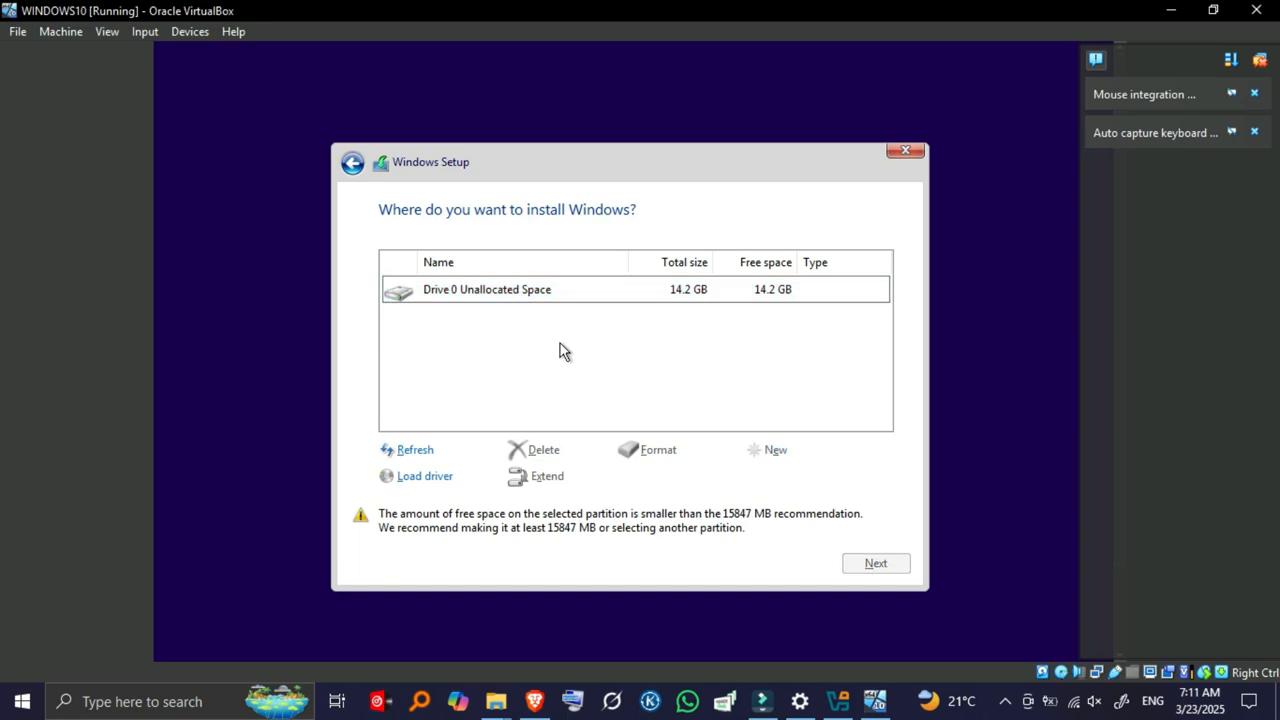
left_click(541, 297)
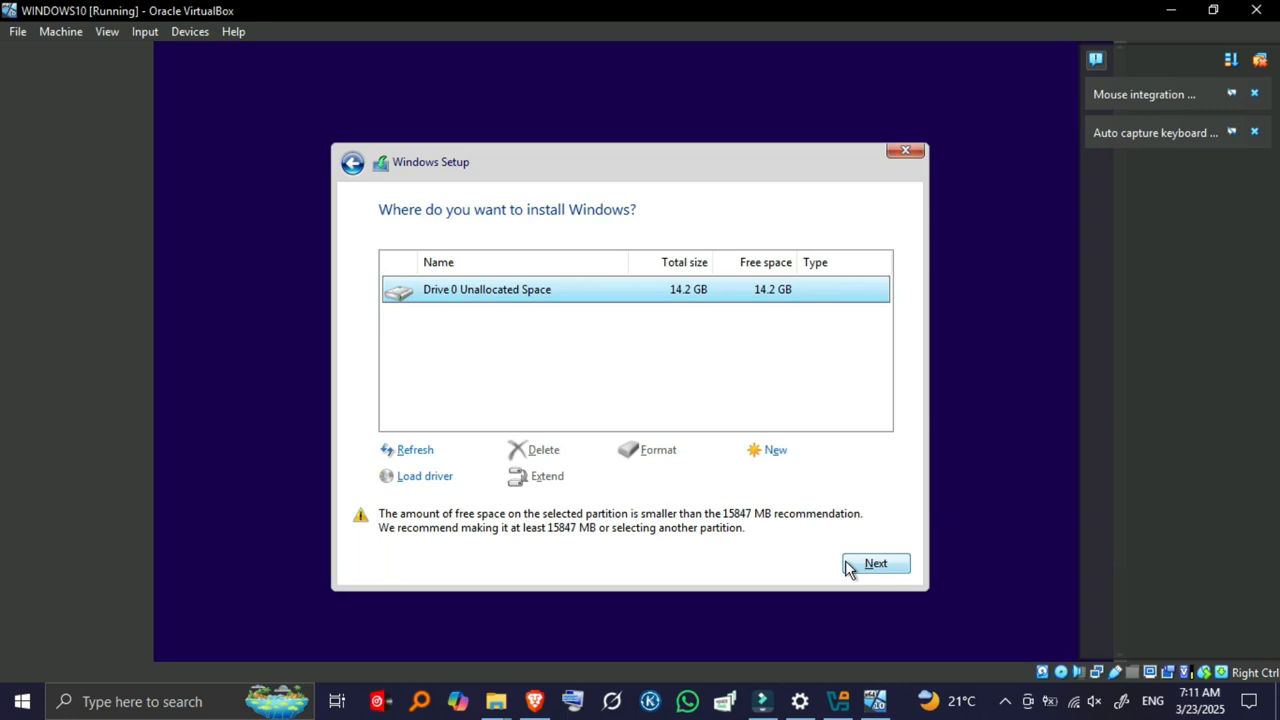
left_click(848, 566)
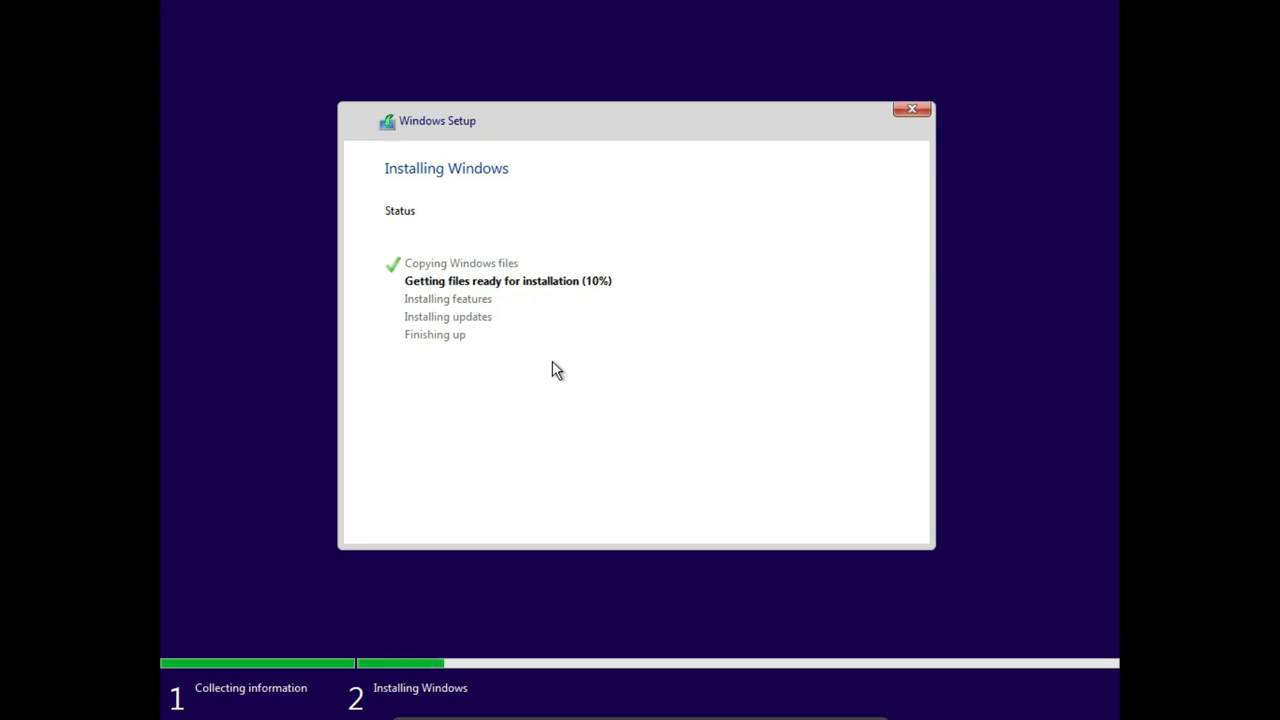
Decline the quit prompt so Windows keeps installing until it reboots to the Cortana welcome screen.
key("alt+F4")
left_click(838, 436)
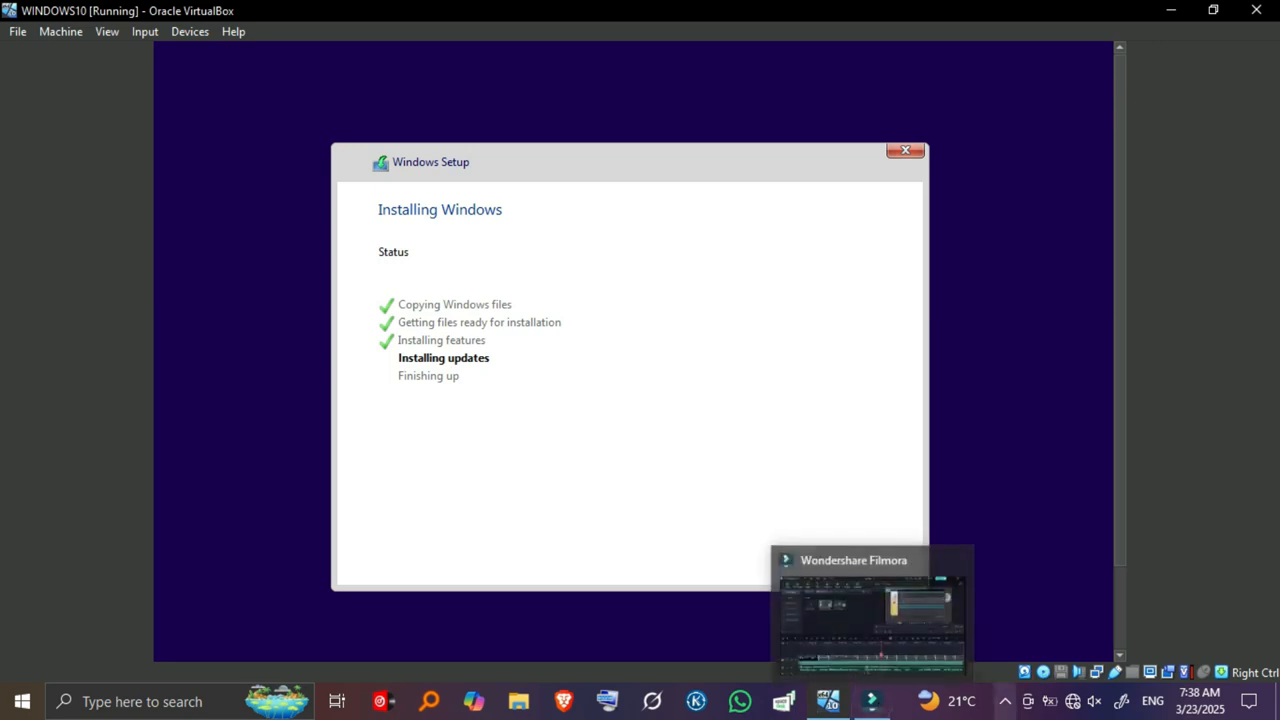
left_click(1006, 702)
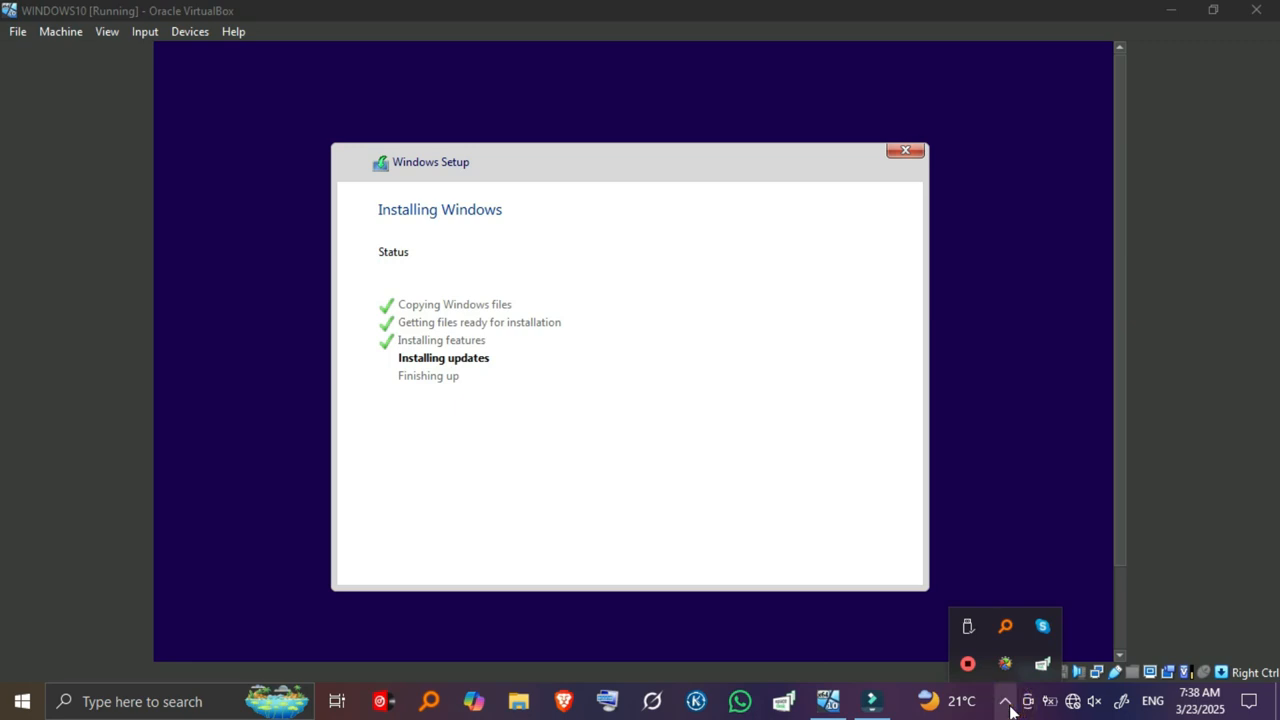
left_click(1008, 706)
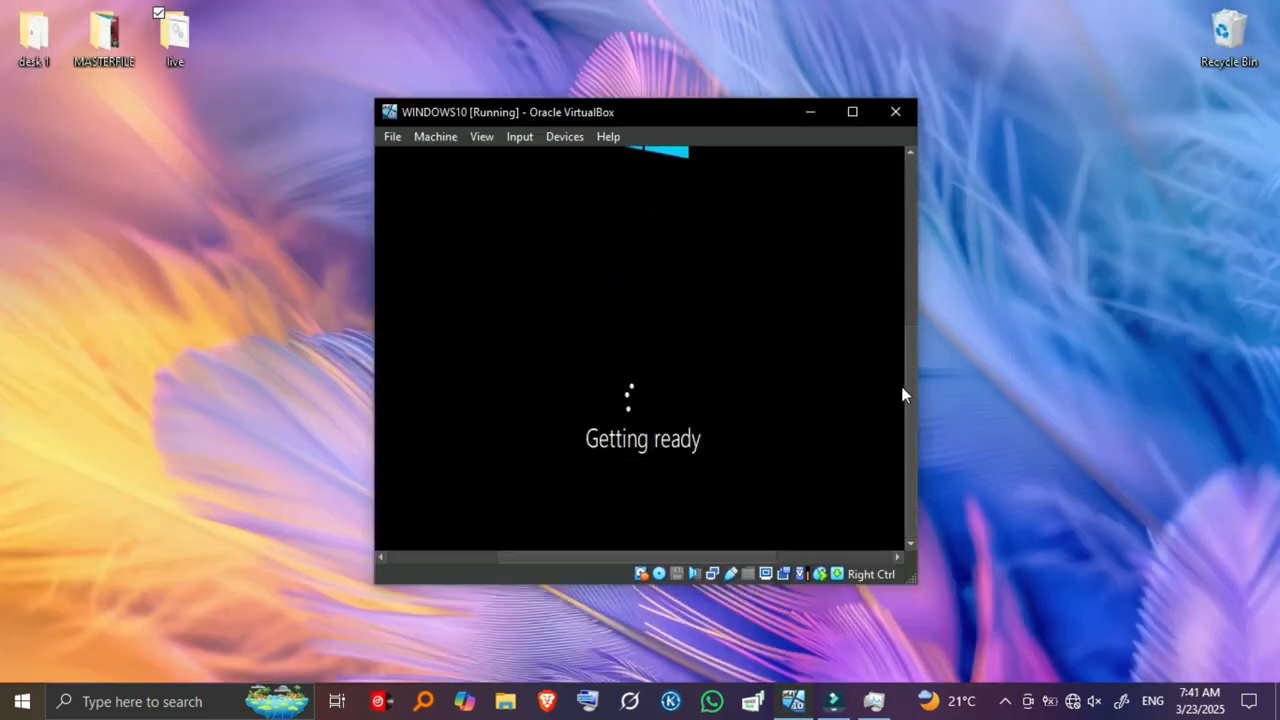
left_click_drag(906, 387, 907, 354)
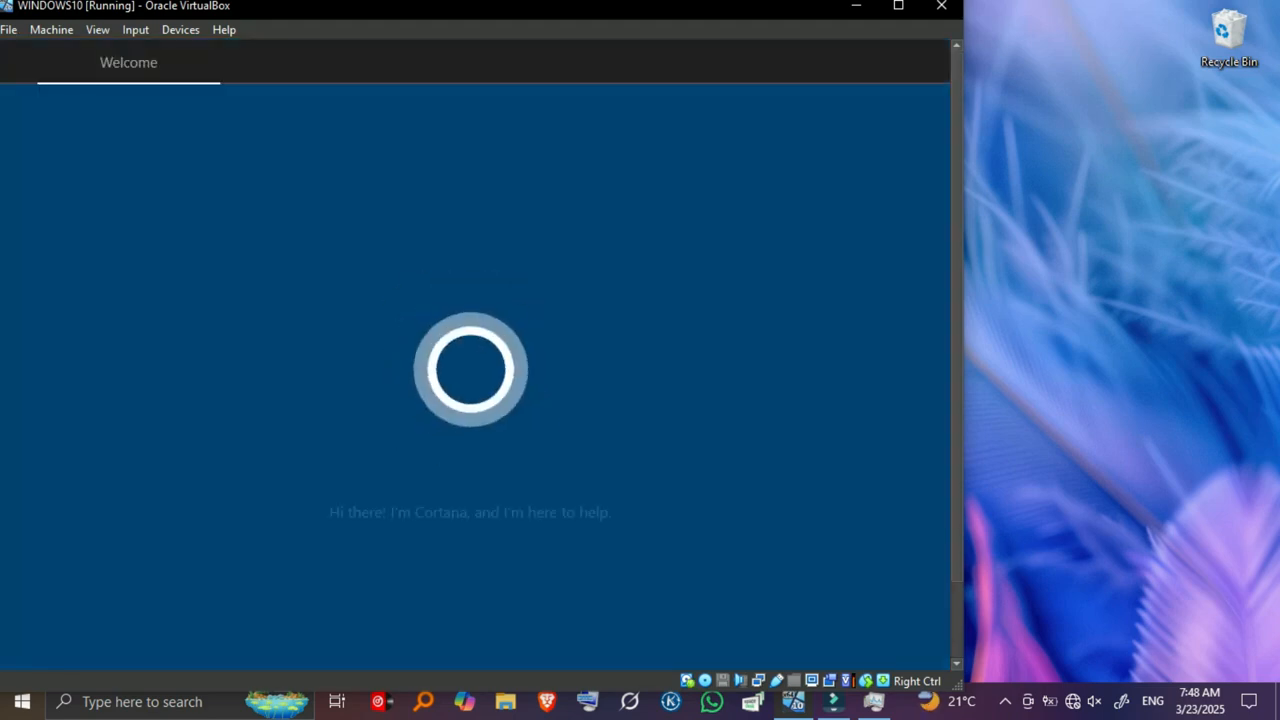
Maximize the VM, then accept United States as the region and the suggested keyboard layout.
left_click(898, 5)
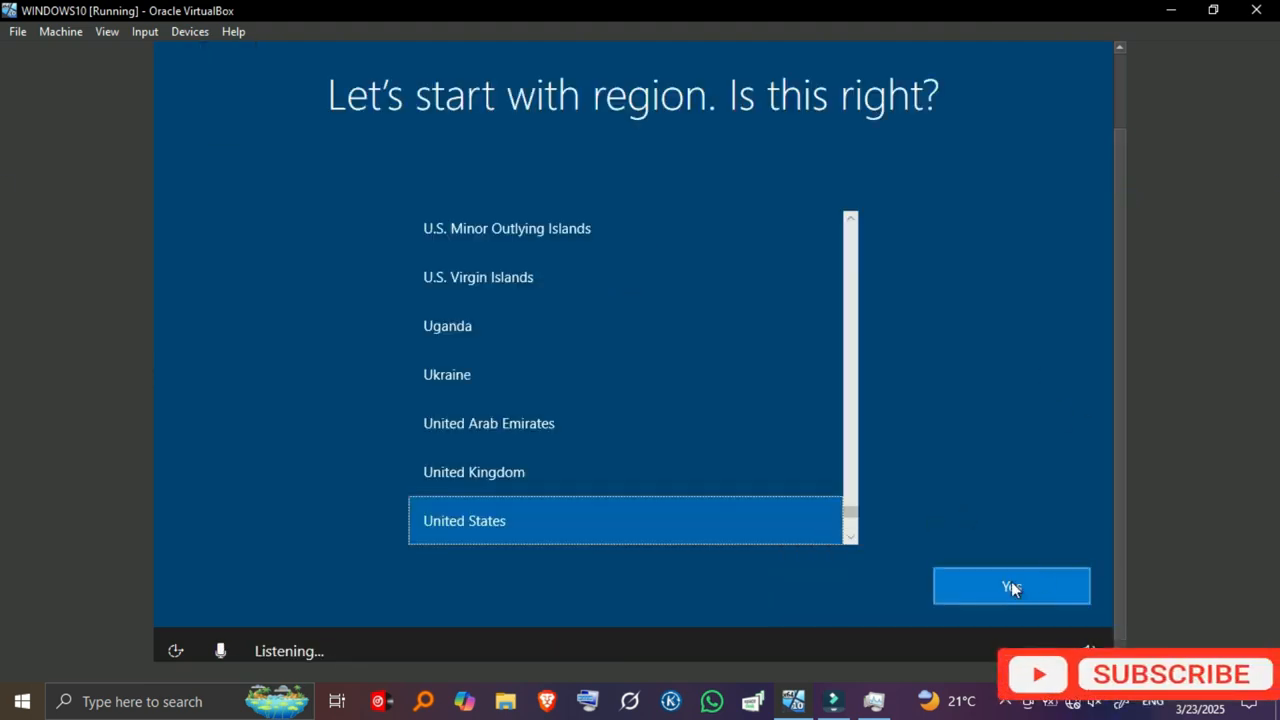
left_click(945, 587)
left_click(1024, 595)
left_click(875, 702)
left_click(875, 702)
Choose the offline limited setup and create a local account with a name and confirmed password.
left_click(255, 590)
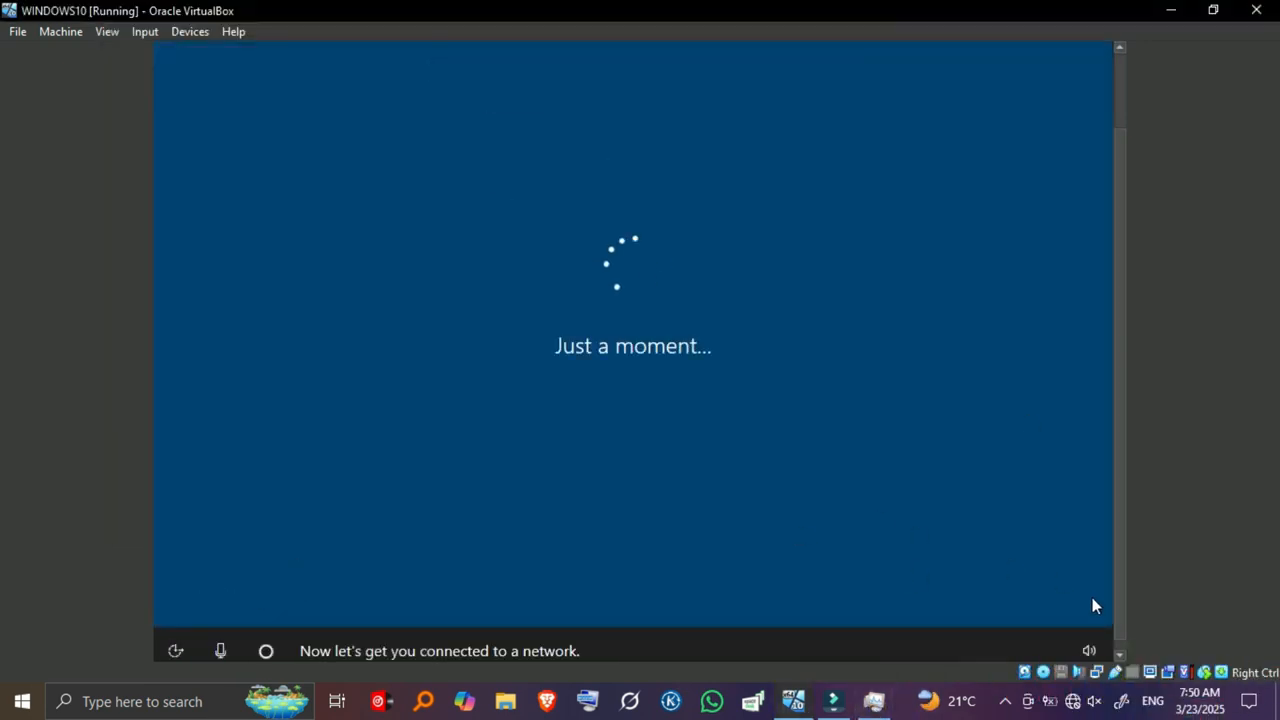
left_click(263, 571)
type("f")
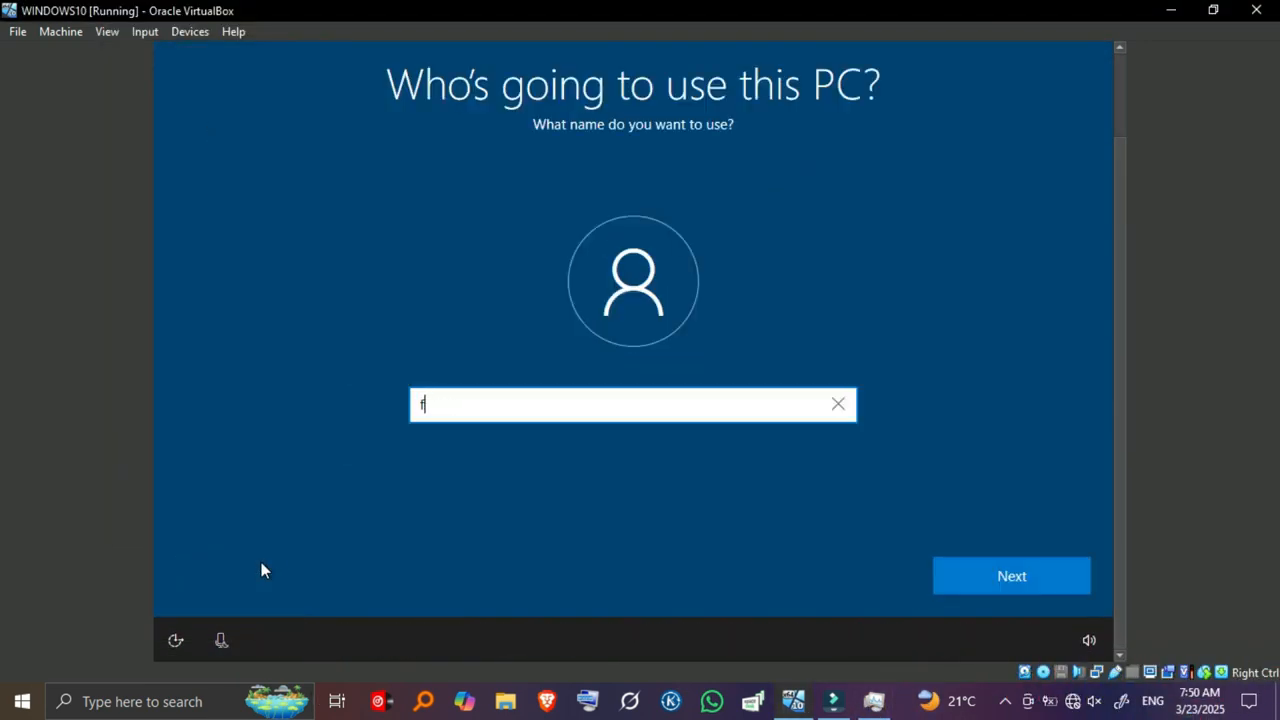
left_click(1004, 572)
type("•")
left_click(1006, 574)
type("•")
left_click(1007, 575)
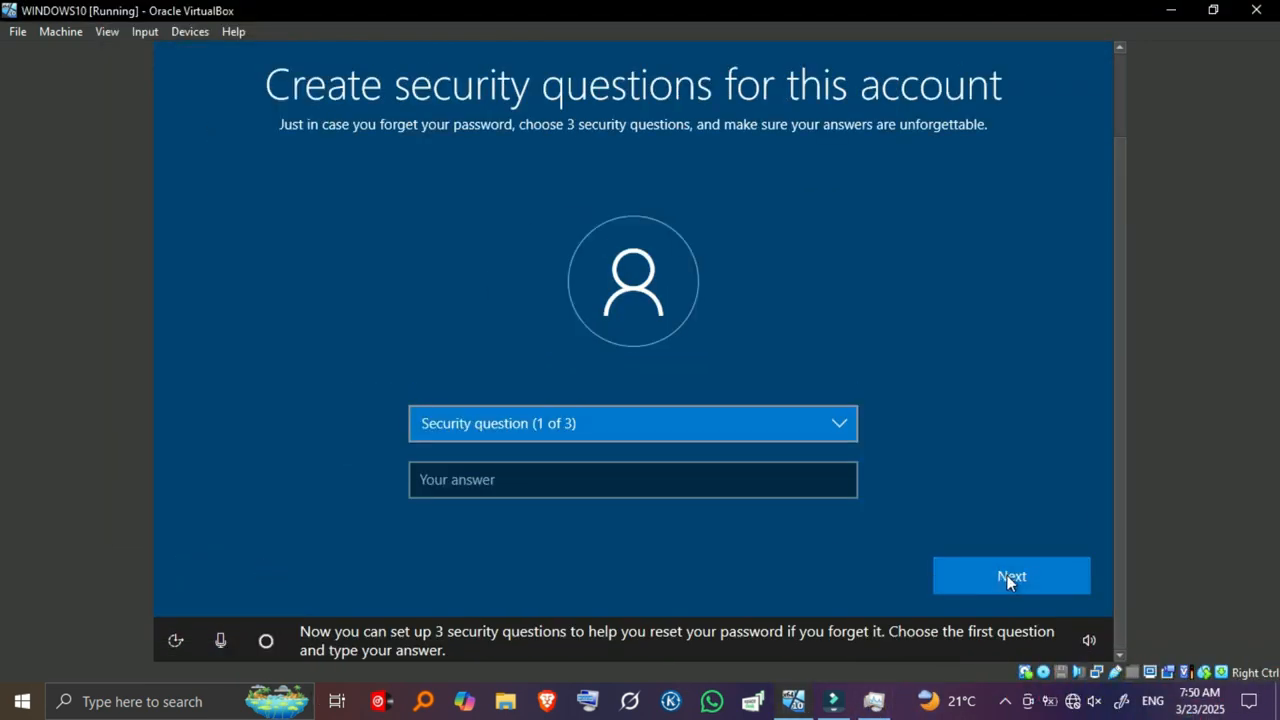
left_click(737, 426)
Answer security questions: first pet's name, city of birth, and childhood nickname.
left_click(735, 445)
left_click(667, 488)
left_click(1010, 576)
left_click(563, 424)
left_click(562, 444)
left_click(551, 485)
type("DO")
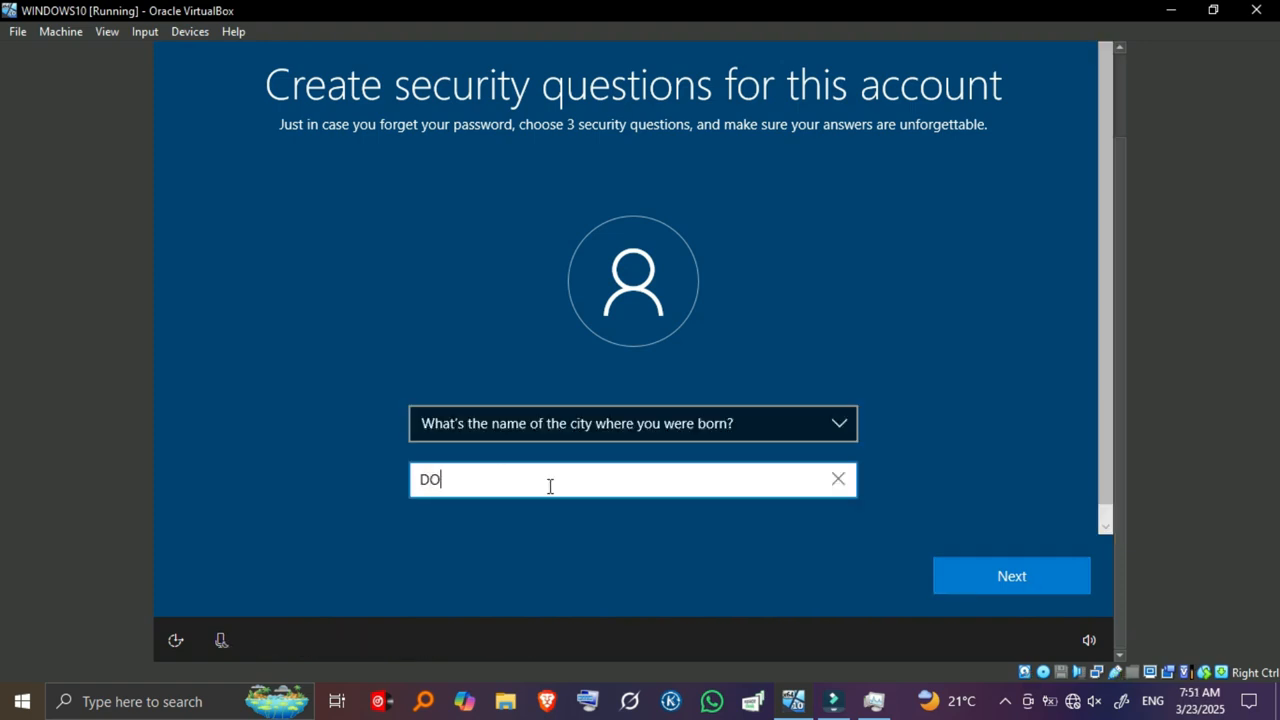
left_click(1010, 576)
left_click(600, 432)
left_click(600, 444)
left_click(978, 575)
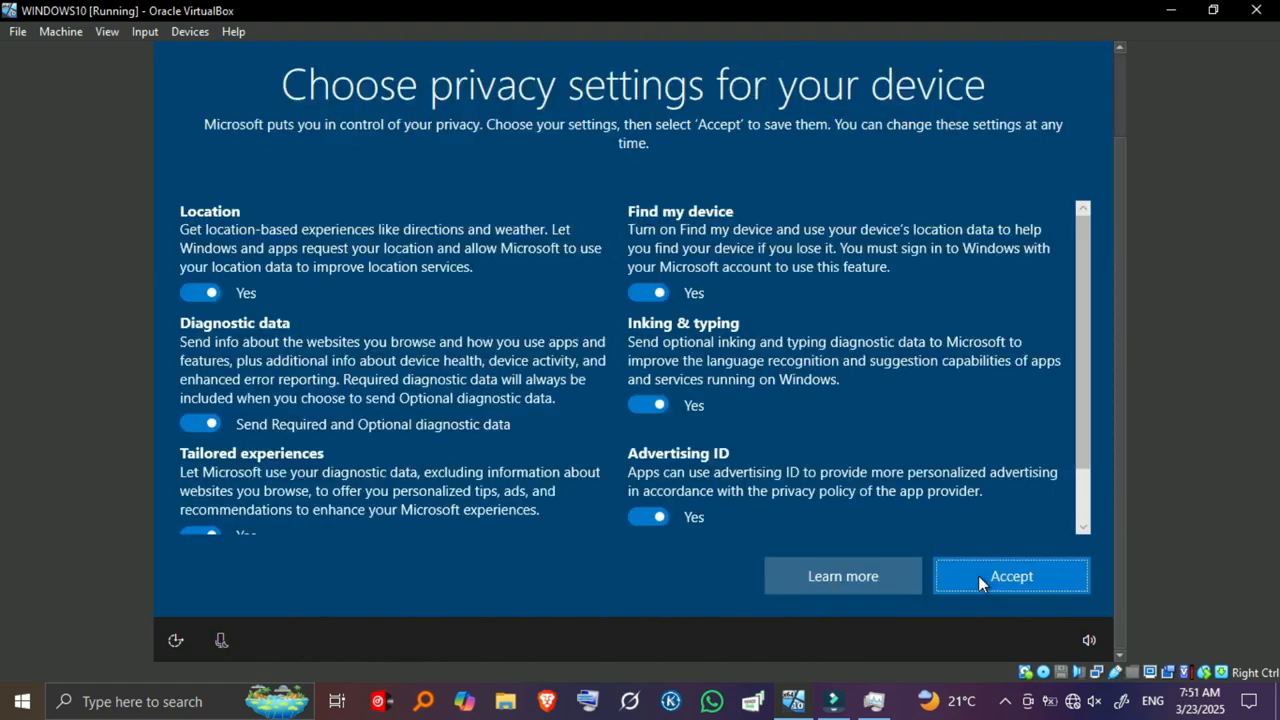
Turn off location, tailored experiences, advertising ID, inking, and Find my device, and send only required diagnostics.
left_click(213, 289)
left_click(210, 424)
scroll(210, 484, "down", 2)
left_click(208, 469)
left_click(650, 467)
left_click(652, 359)
left_click(650, 244)
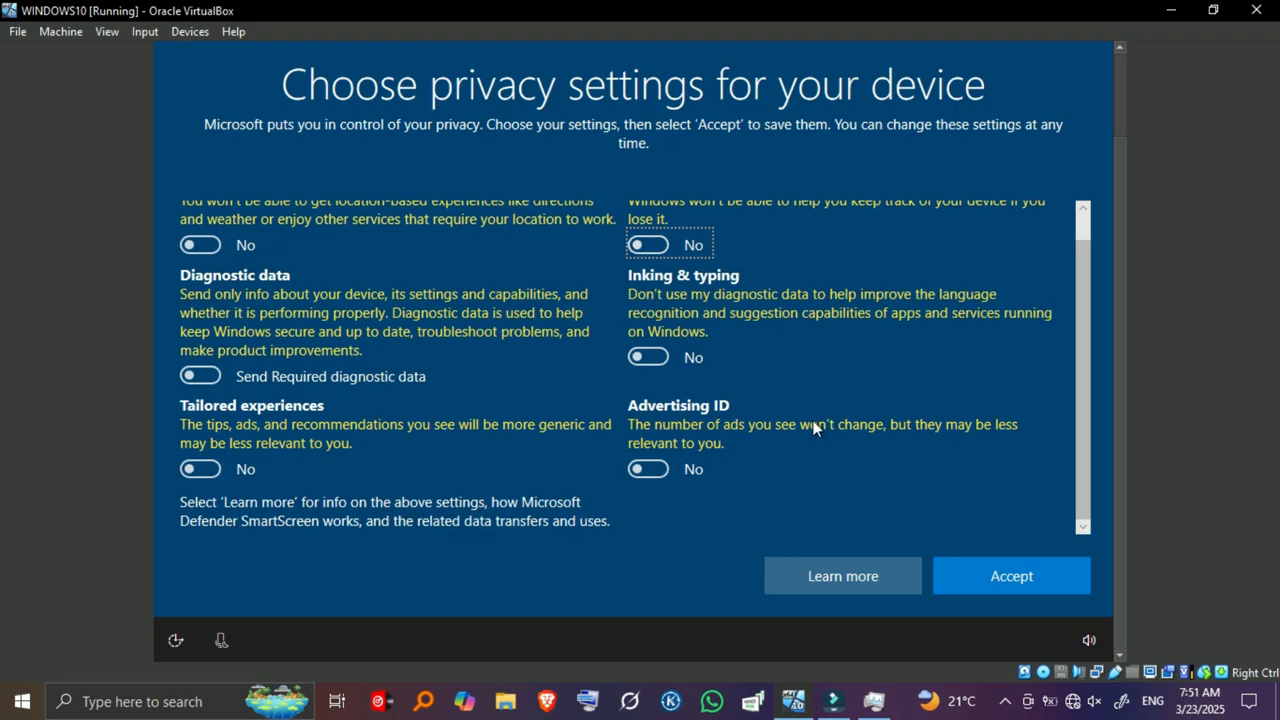
left_click(995, 575)
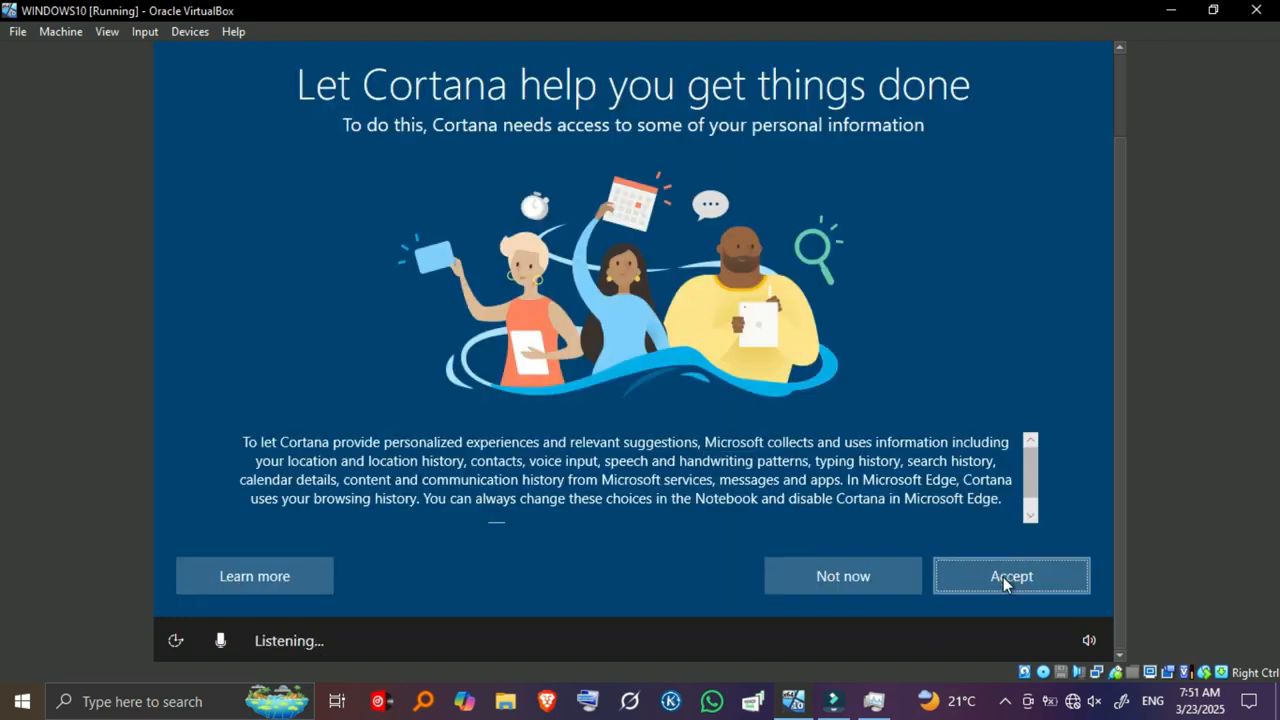
Accept Cortana's use of personal information and adjust the host computer's volume.
left_click(1005, 578)
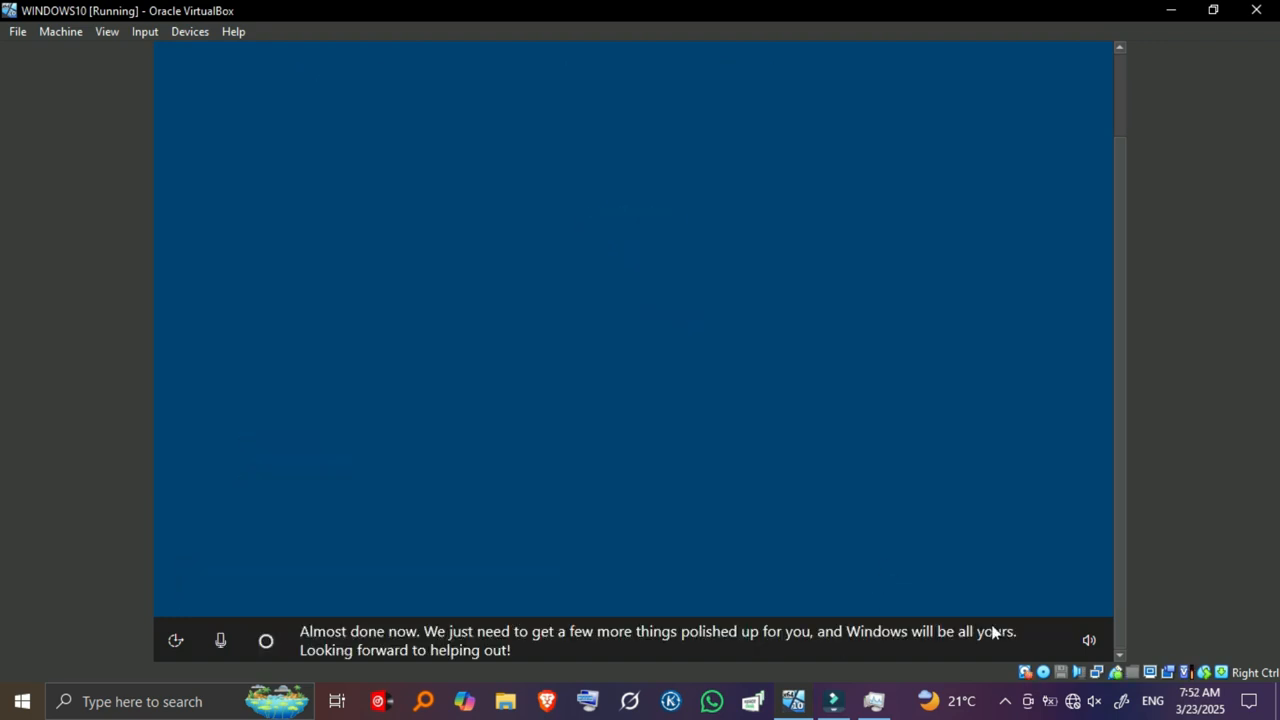
left_click(1095, 710)
left_click(1095, 710)
key("XF86AudioRaiseVolume")
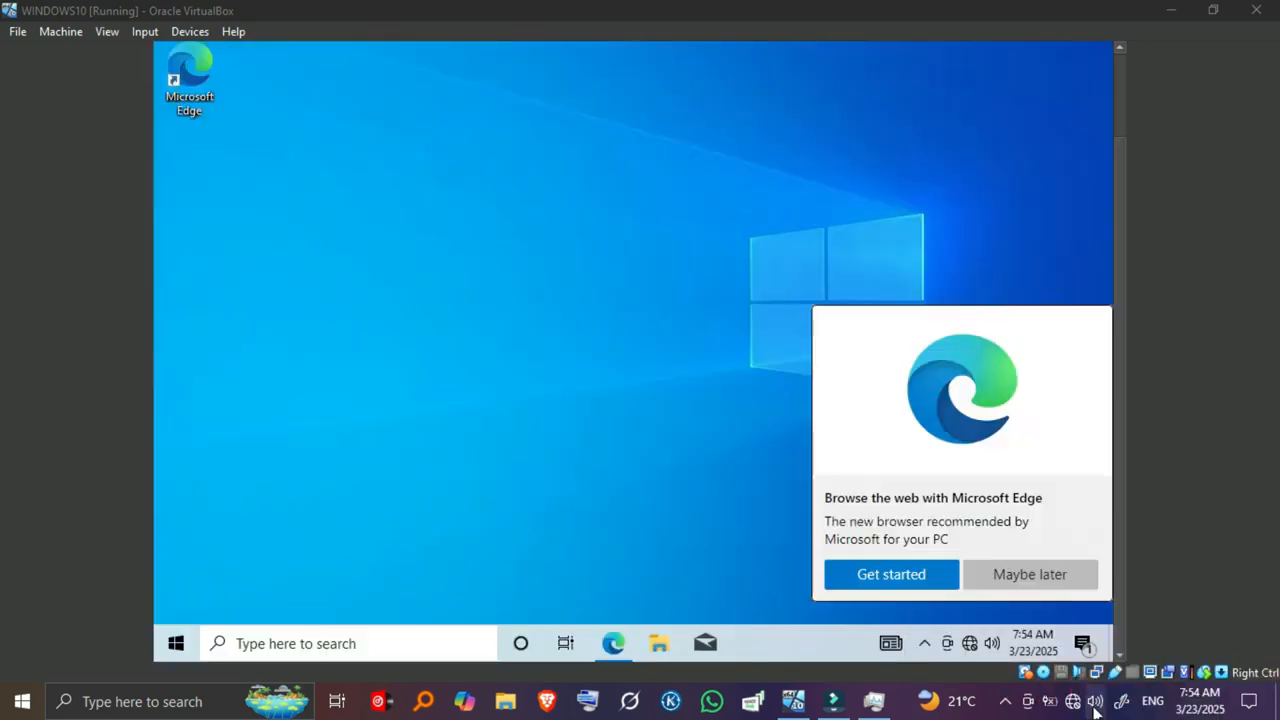
Decline the Edge offer, check Disk 0 and network activity in Task Manager, then restore the VM window.
left_click(1030, 574)
right_click(749, 642)
left_click(821, 547)
left_click(296, 333)
left_click(345, 78)
left_click(336, 233)
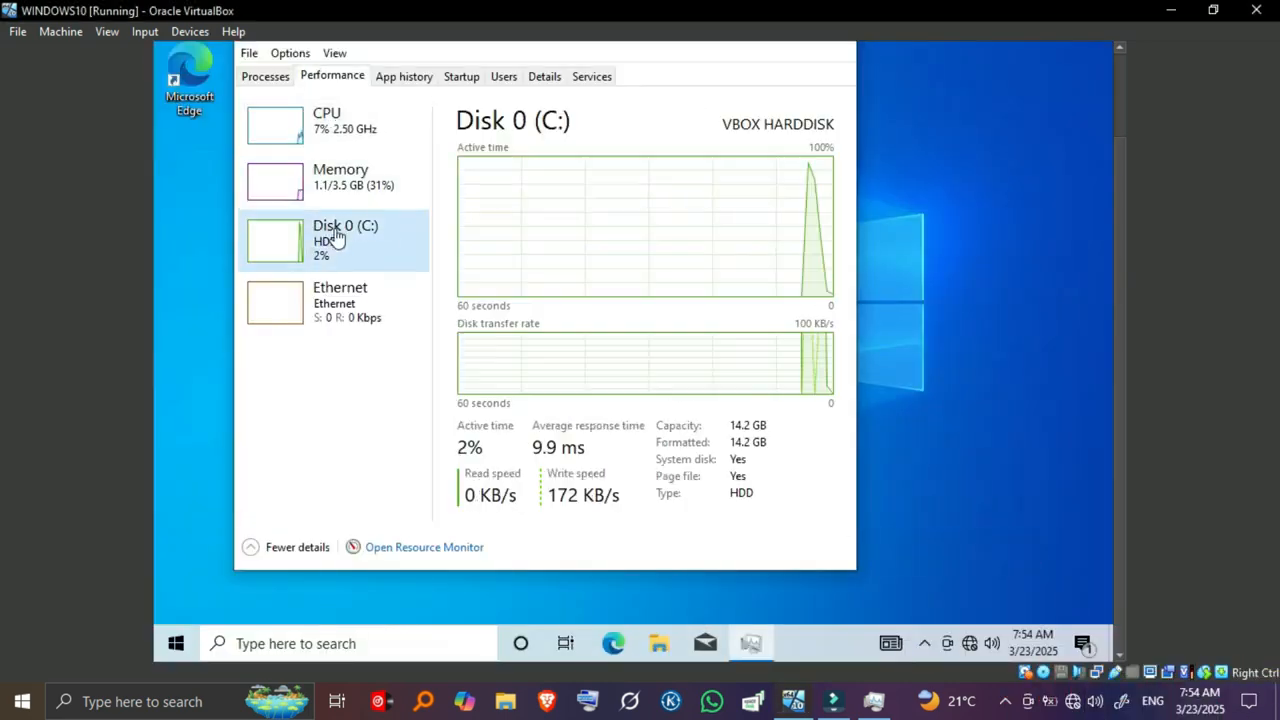
left_click(340, 298)
key("super+Down")
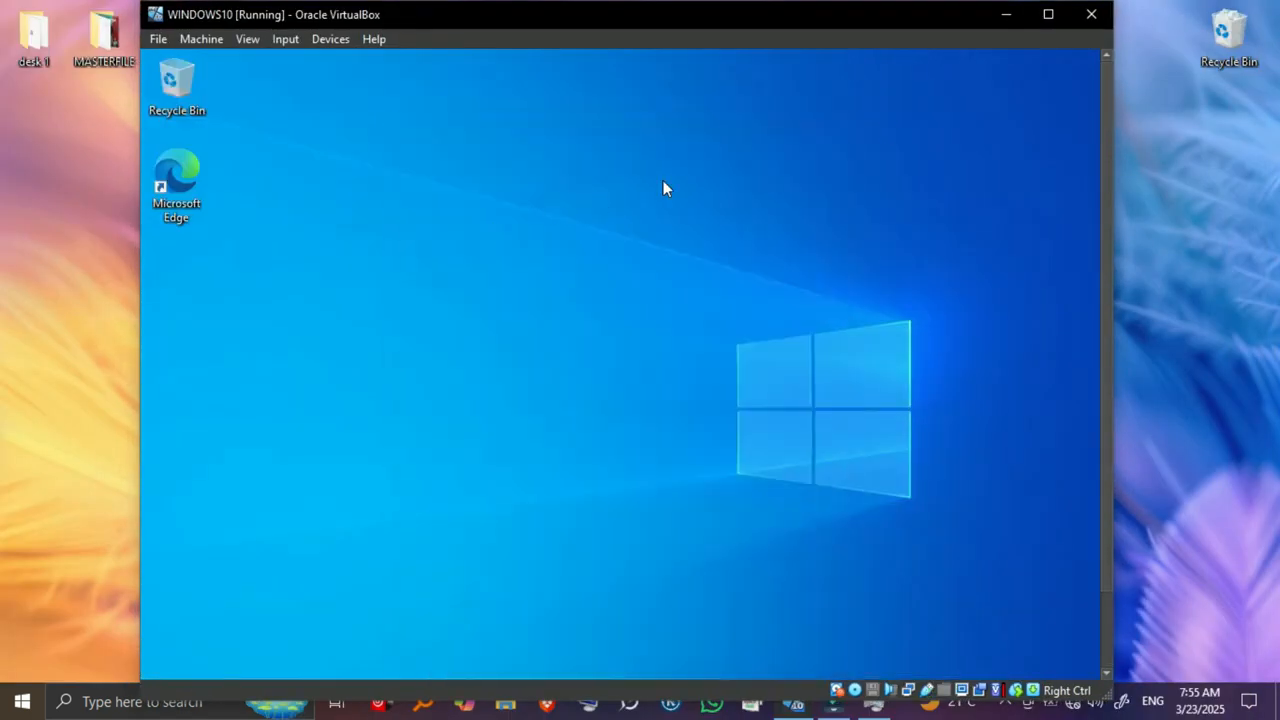
Close the VM window, choosing to send the shutdown signal to Windows 10.
left_click(1090, 15)
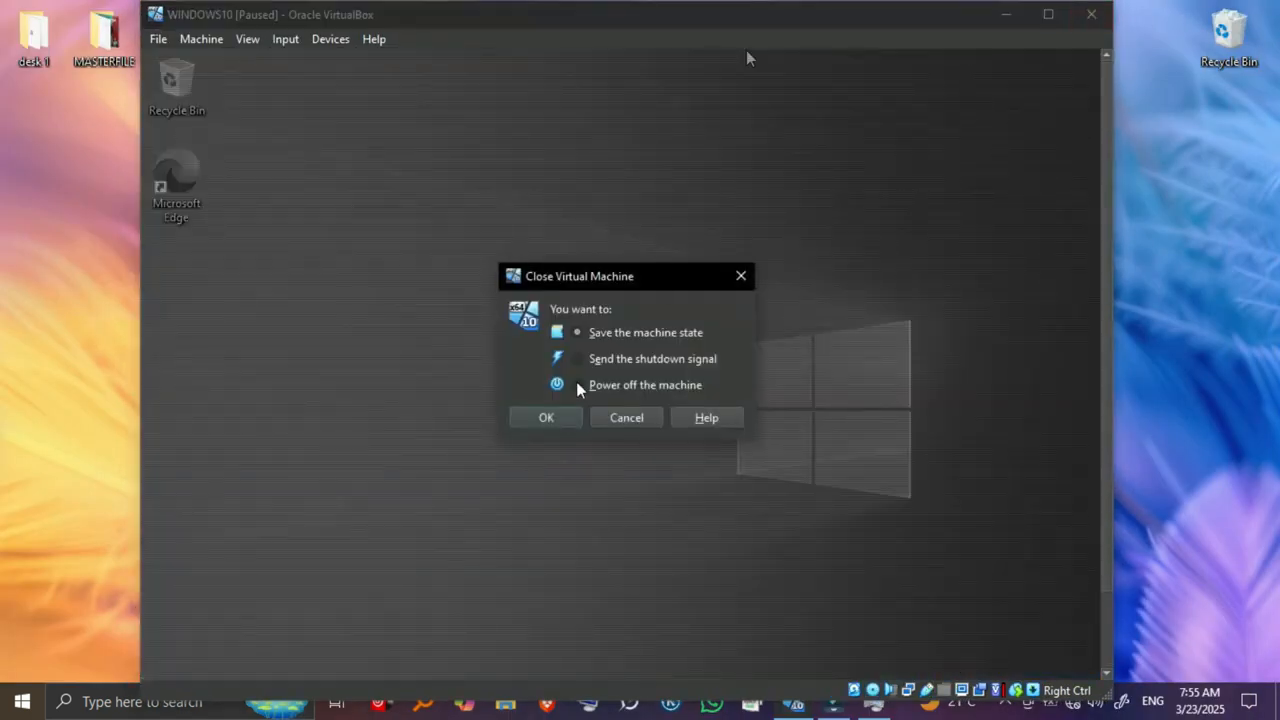
left_click(546, 417)
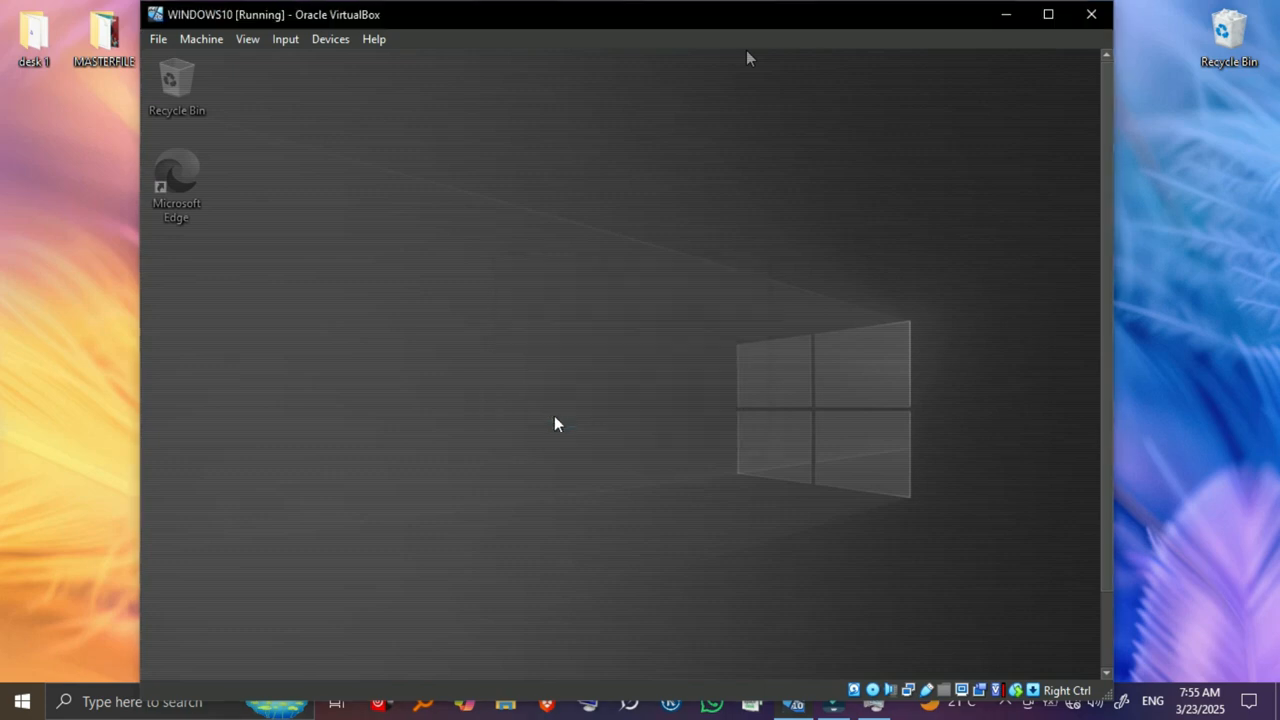